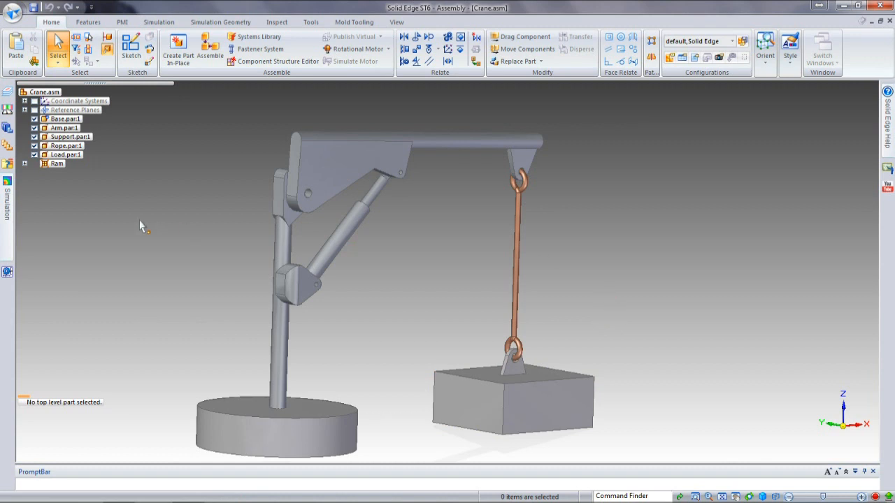
Examine the arm's assembly relationships and the rope's connections to the arm and the load.
click(63, 128)
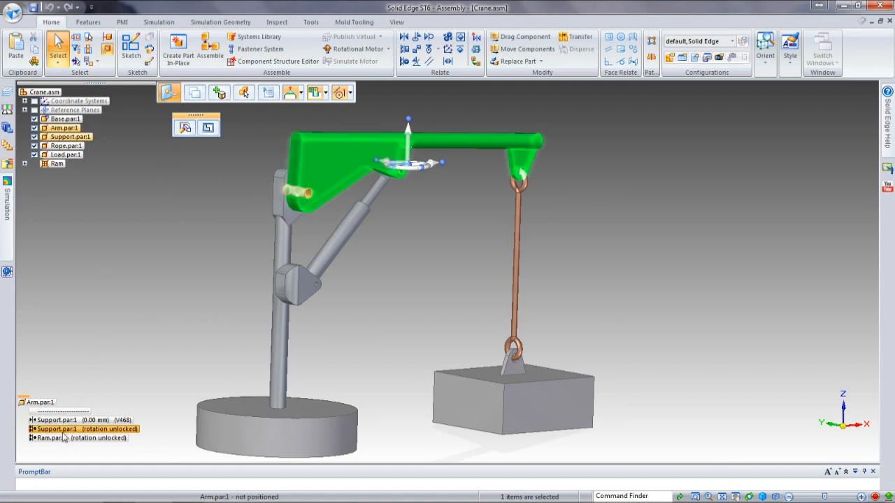
click(357, 251)
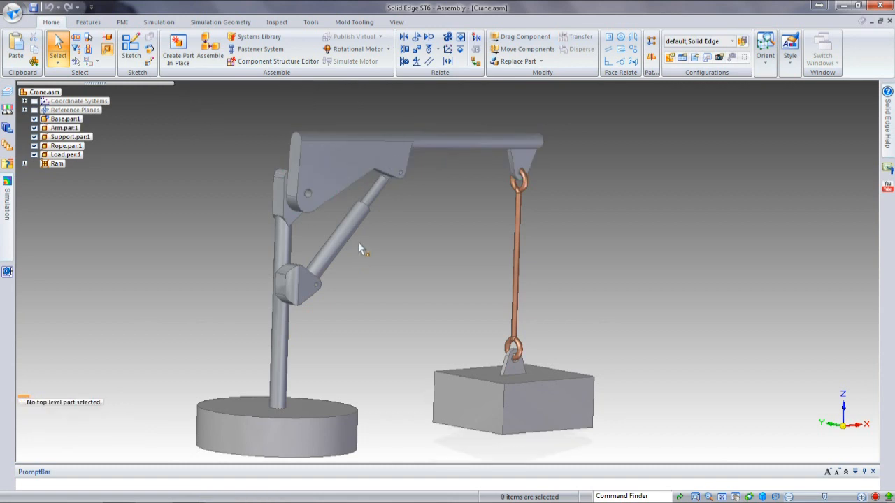
scroll(536, 186, up, 5)
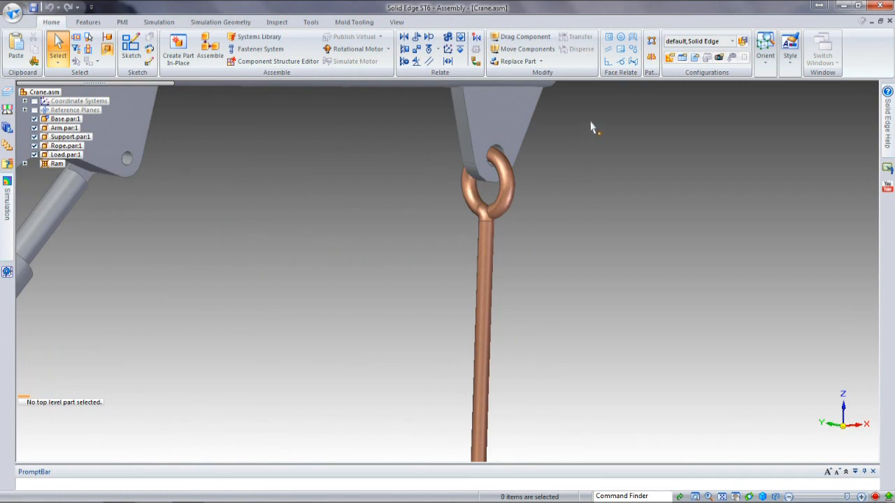
scroll(592, 125, down, 3)
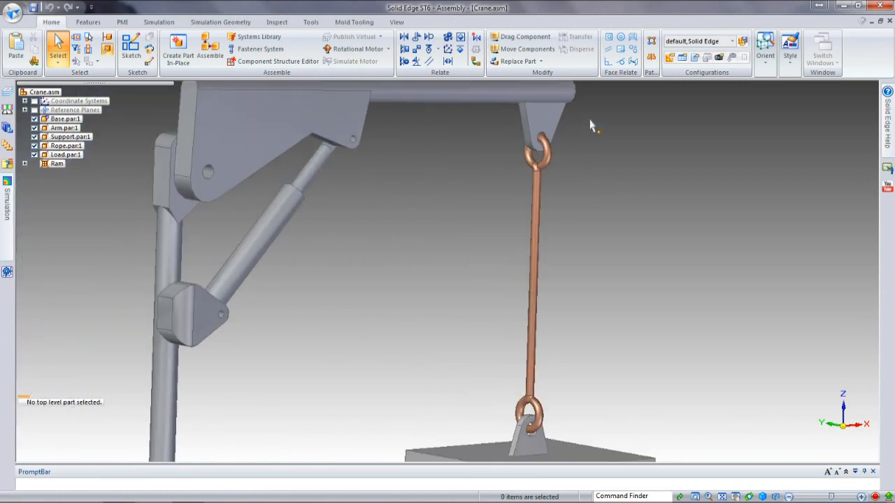
scroll(591, 124, down, 2)
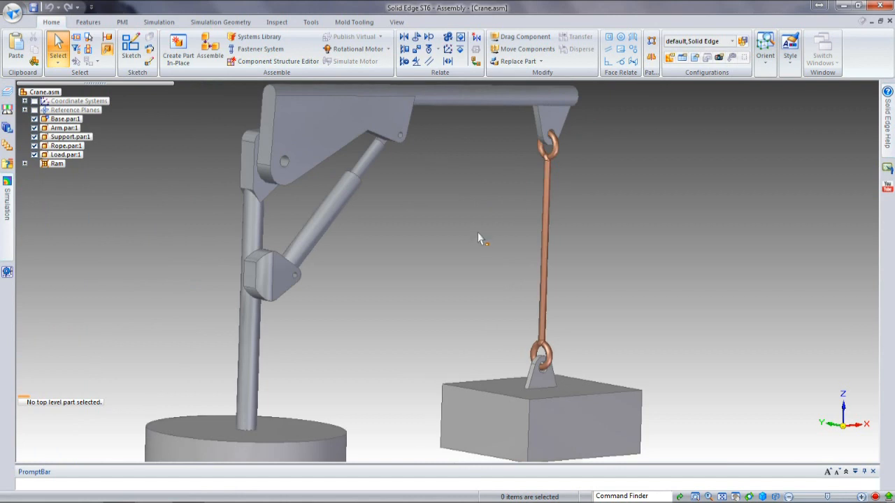
Enter the Motion environment with the new parts automatically added as grounded or moving parts, and dismiss the mapping messages.
click(310, 21)
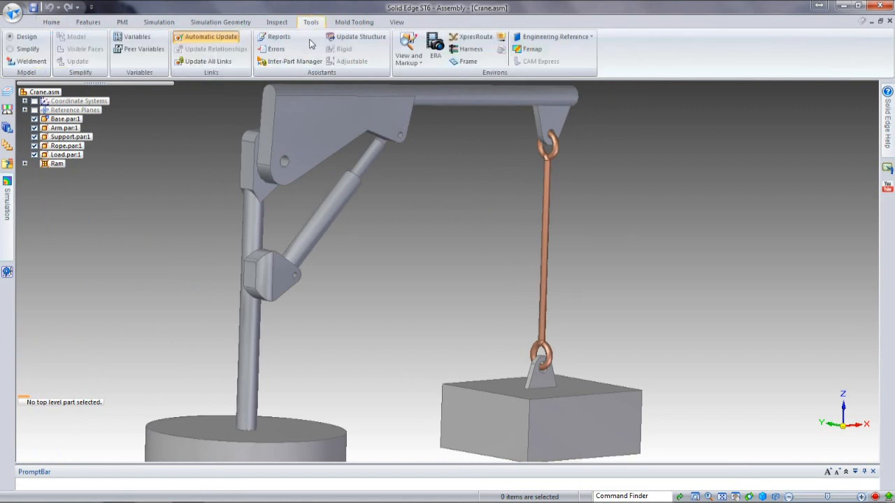
click(501, 39)
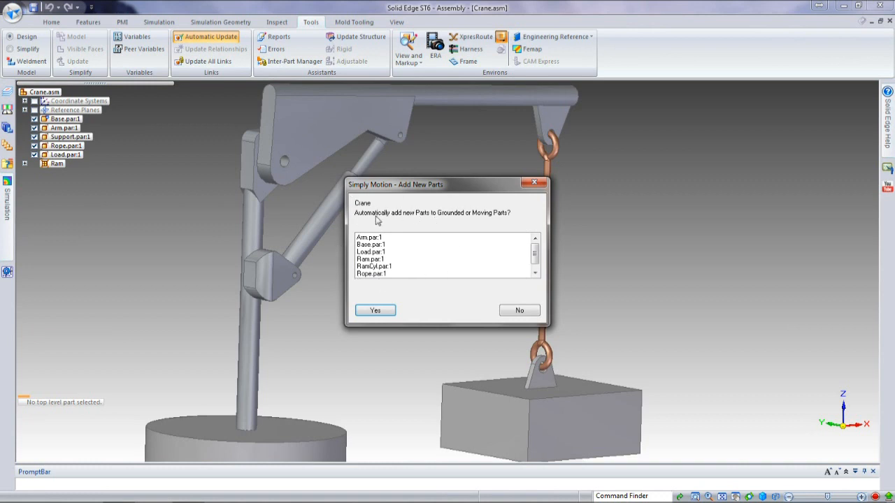
click(375, 311)
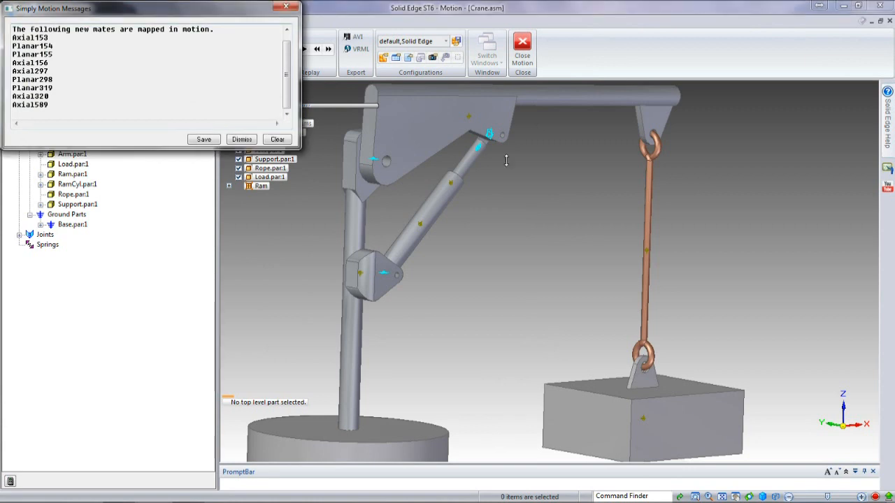
click(242, 140)
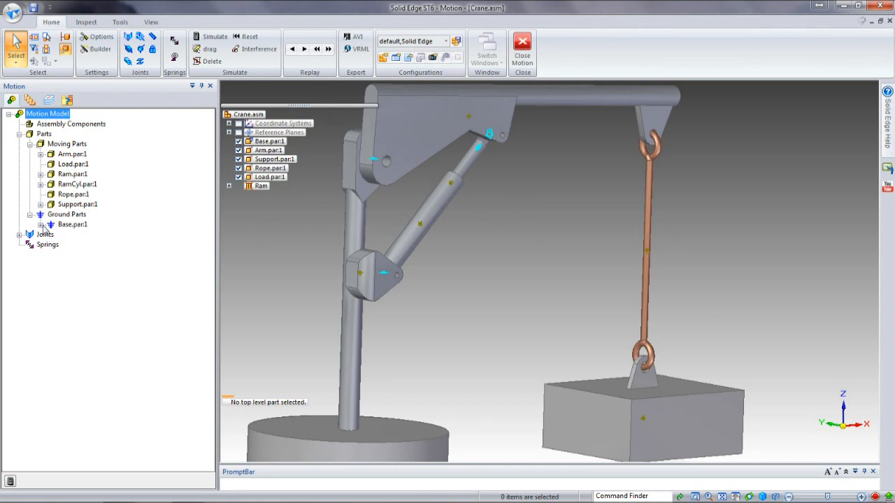
Inspect the grounded base and identify where the support's Revolute and Revolute2 joints act on the crane.
click(68, 225)
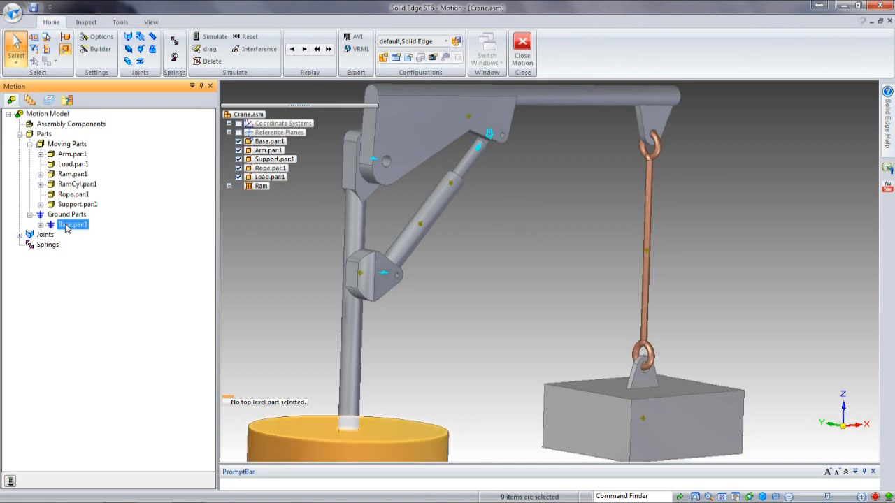
click(41, 204)
click(80, 216)
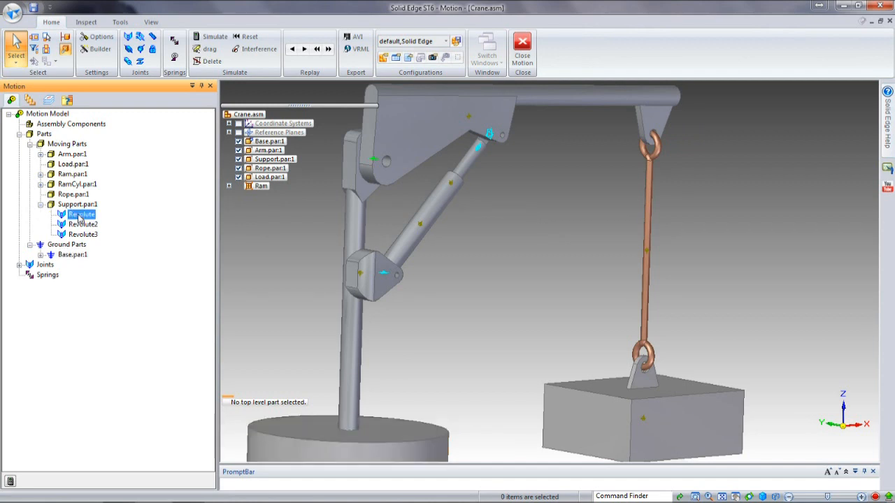
scroll(509, 206, down, 2)
middle_drag(473, 222, 479, 227)
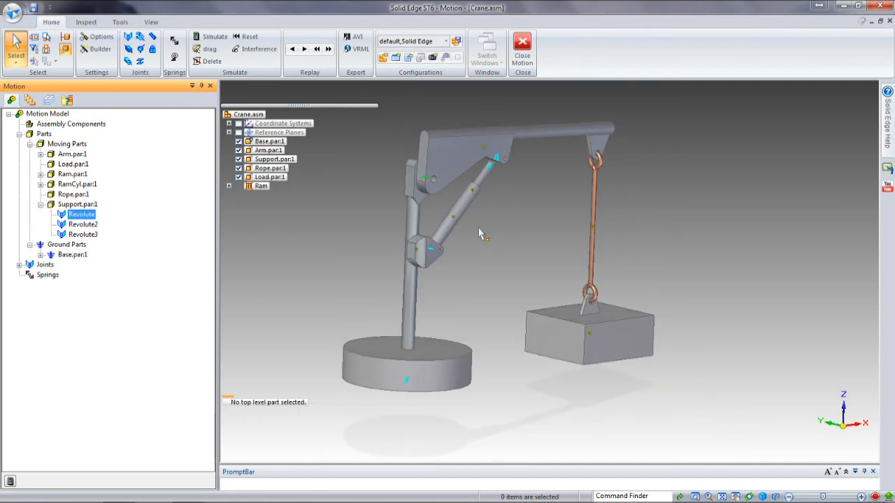
click(81, 225)
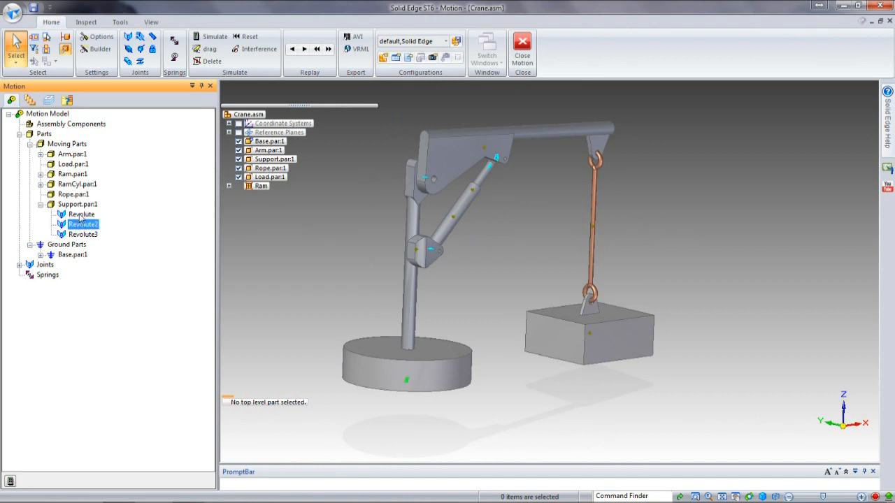
click(81, 215)
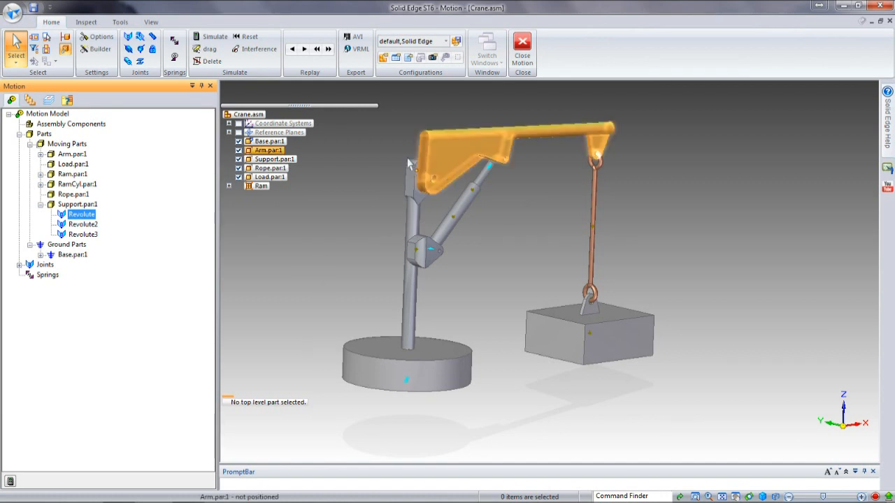
click(81, 225)
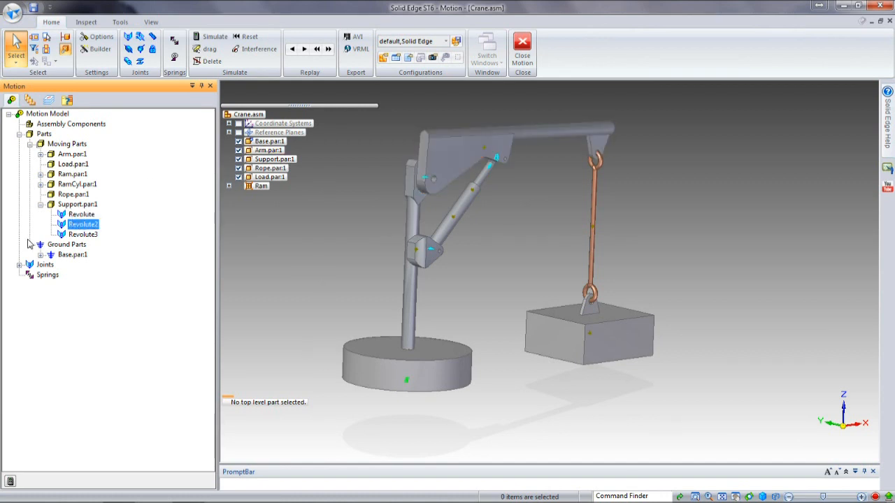
Review the automatically mapped axial, planar and revolute joints one by one in the motion model.
click(19, 265)
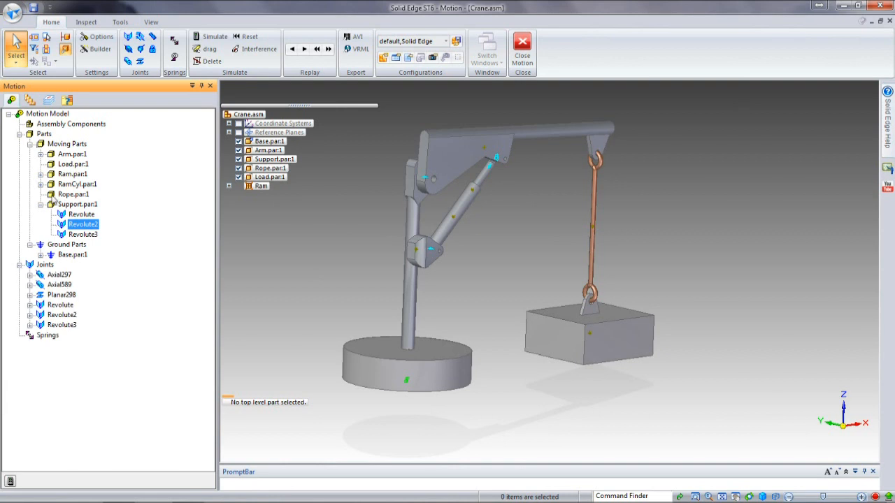
click(40, 204)
click(59, 245)
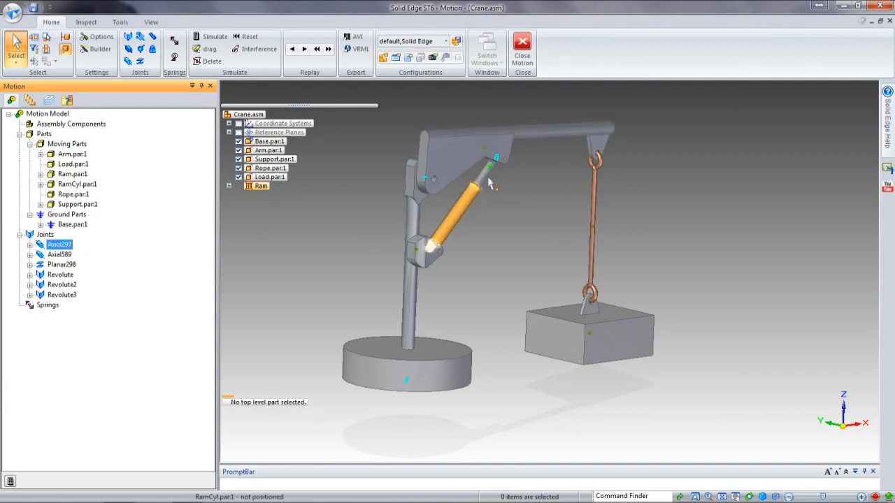
click(60, 256)
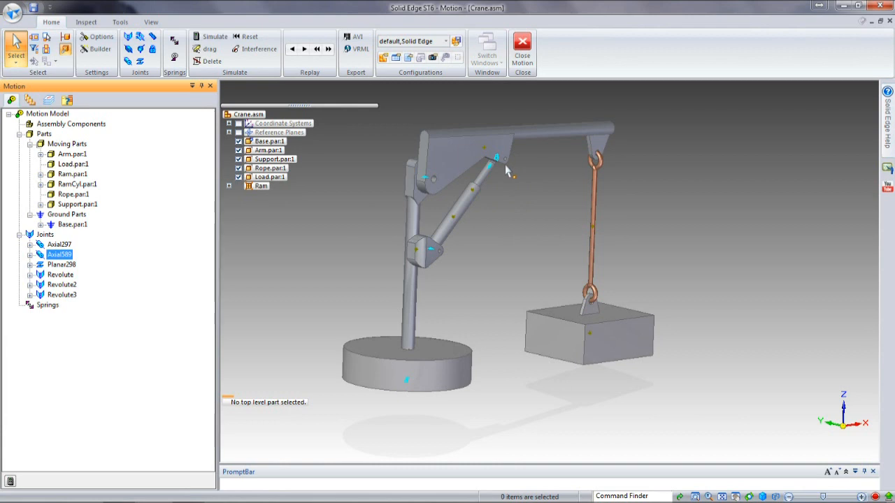
click(59, 265)
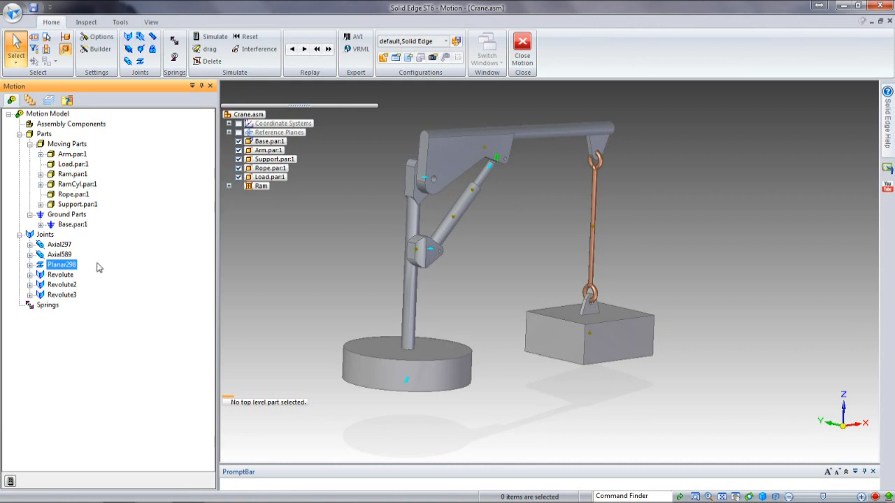
click(58, 276)
click(60, 285)
click(60, 295)
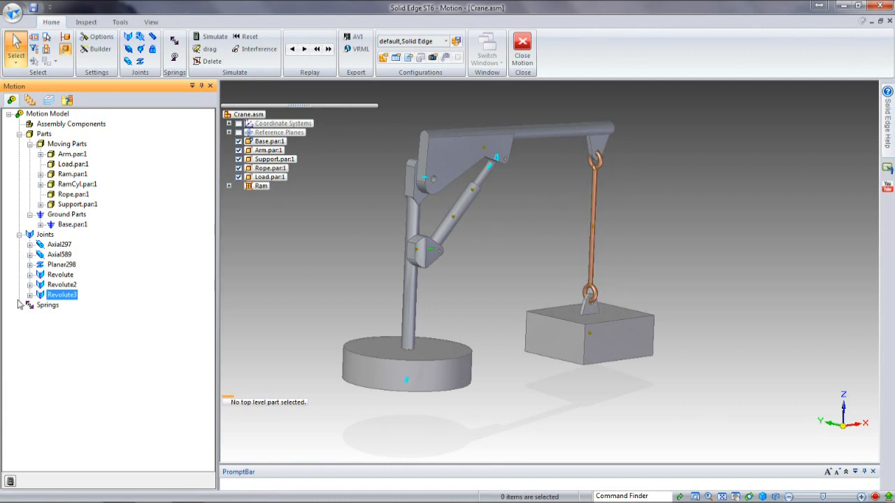
Define a spherical joint between the arm and the rope, located at the arm's hook hole with its direction from the arm's face.
right_click(46, 235)
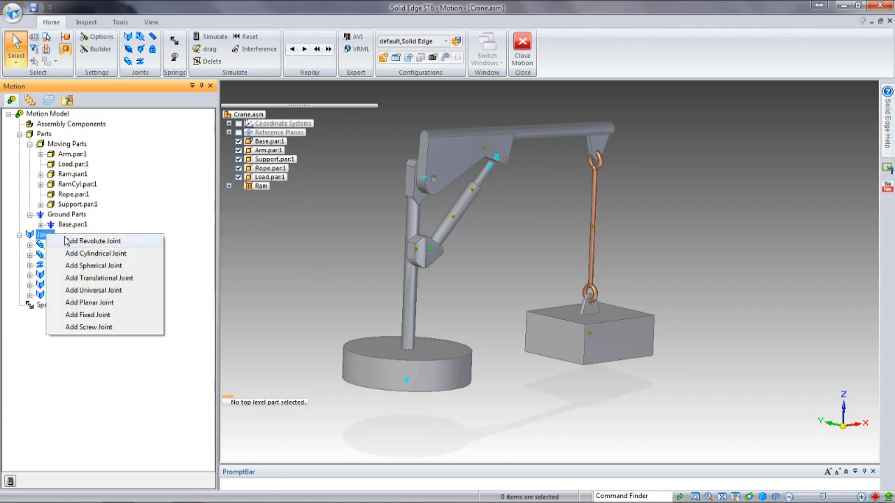
click(98, 265)
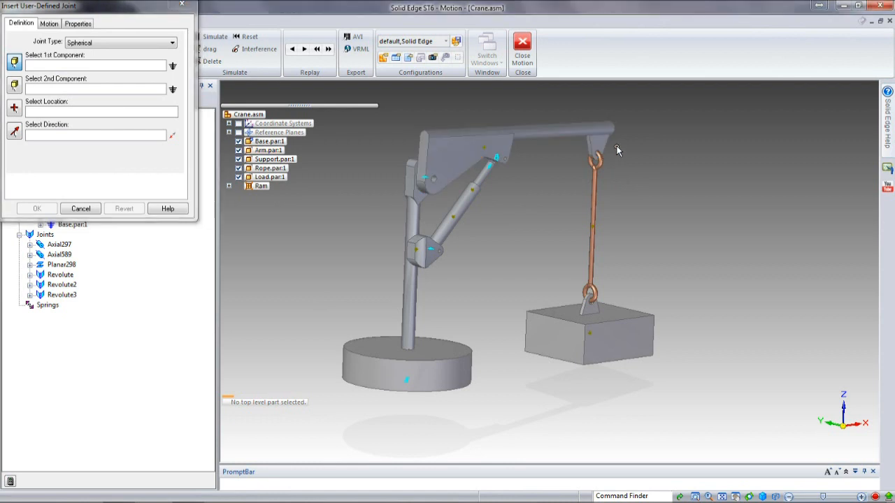
scroll(615, 146, up, 5)
scroll(560, 155, up, 3)
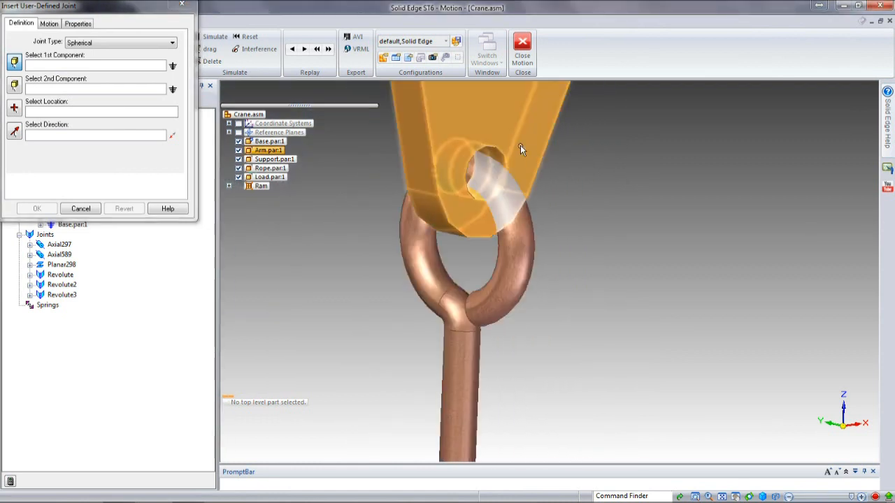
click(521, 151)
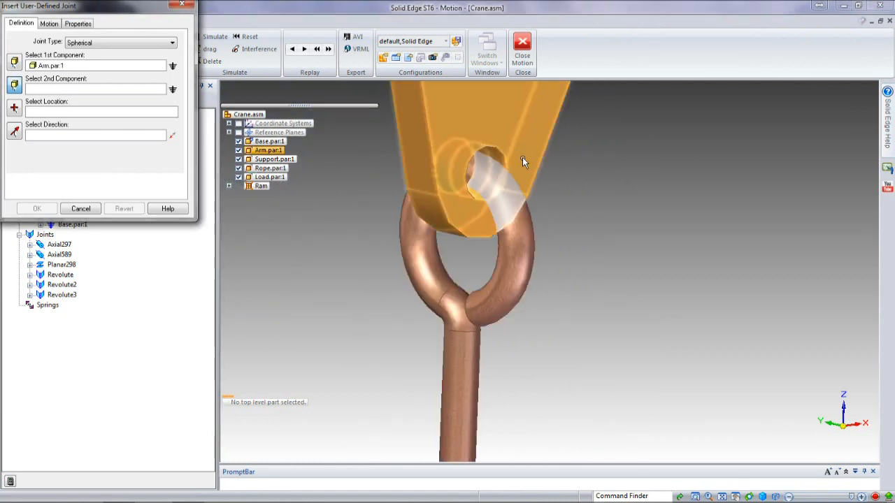
click(512, 267)
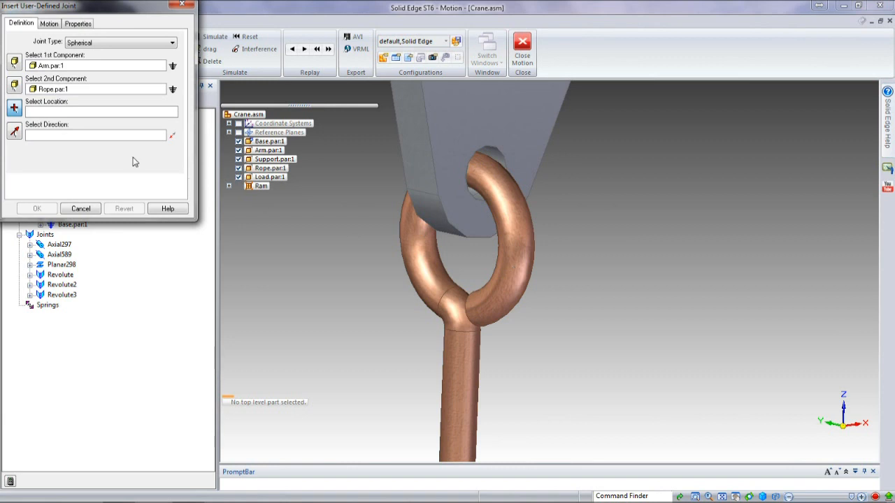
click(478, 149)
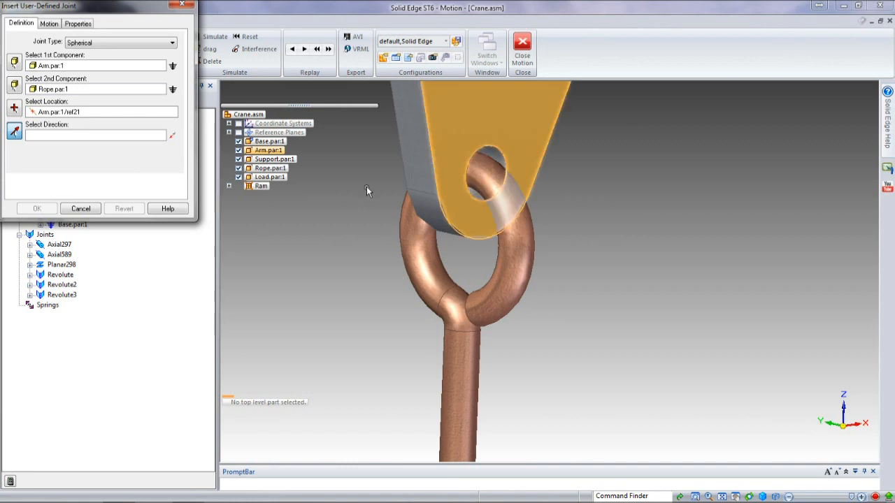
click(513, 130)
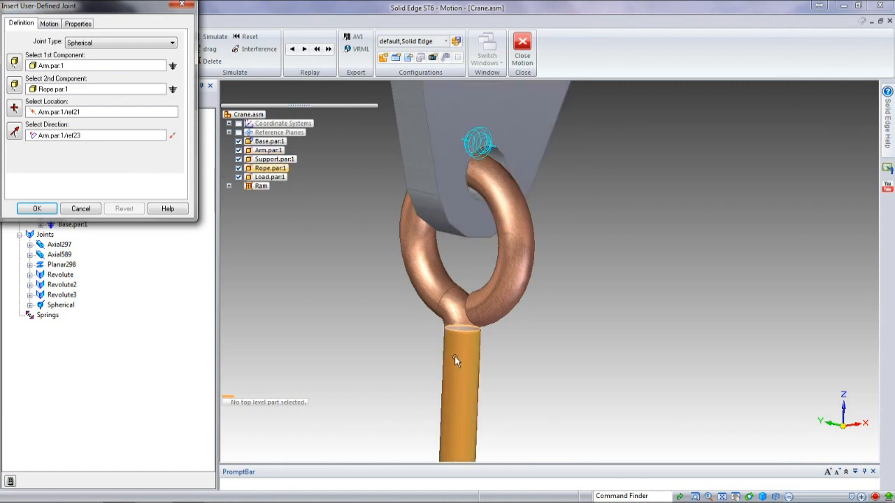
Give the arm-rope spherical joint a constant Rotate Y displacement of 0 degrees and finish the joint.
click(55, 25)
click(120, 42)
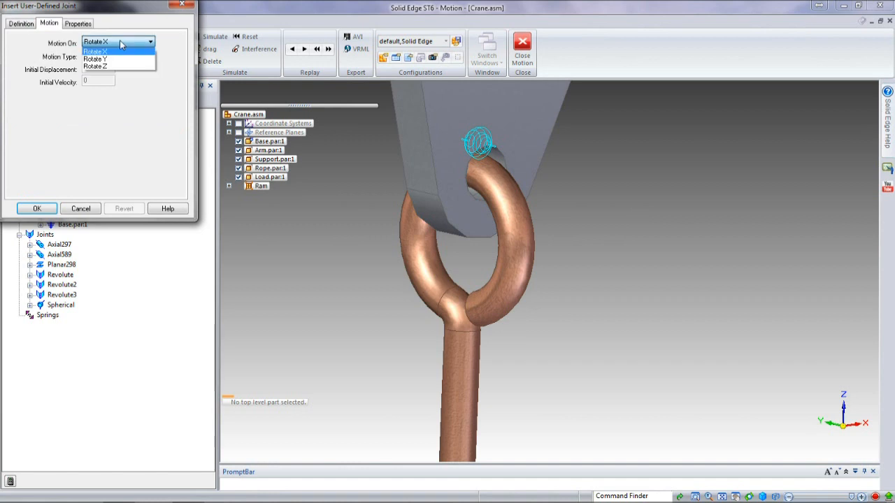
click(109, 60)
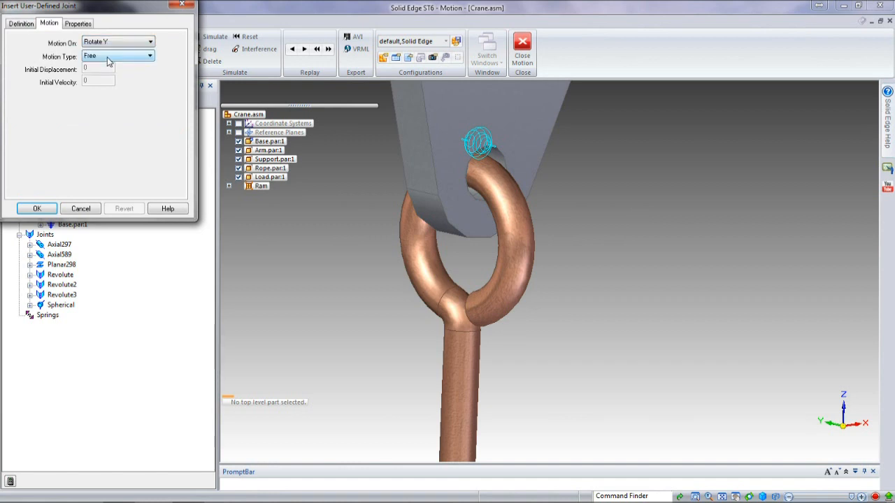
click(107, 56)
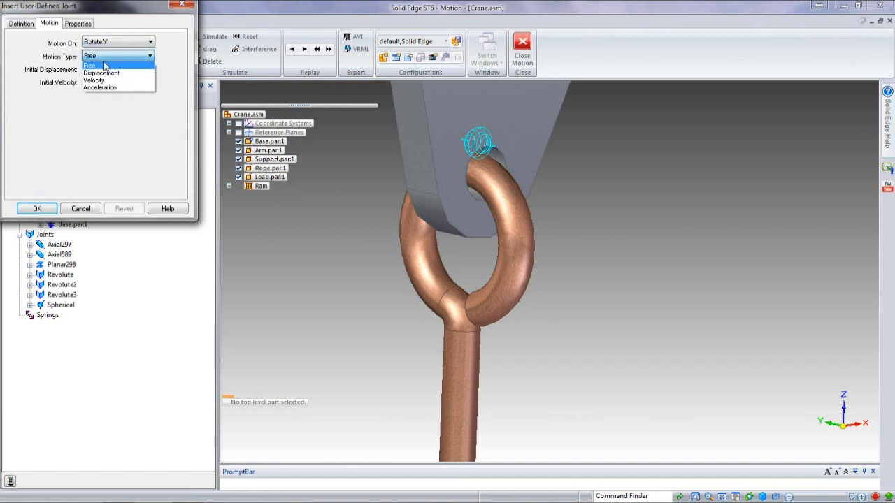
click(104, 73)
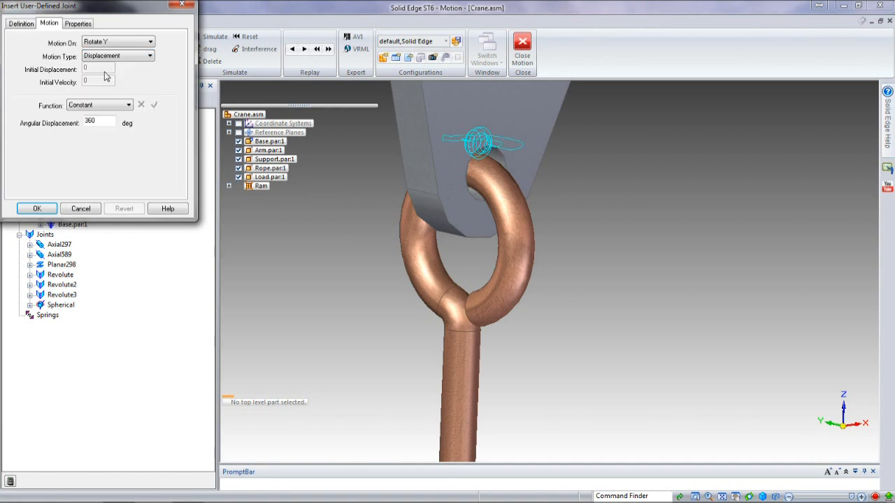
drag(102, 120, 75, 120)
text(0)
click(155, 105)
click(37, 209)
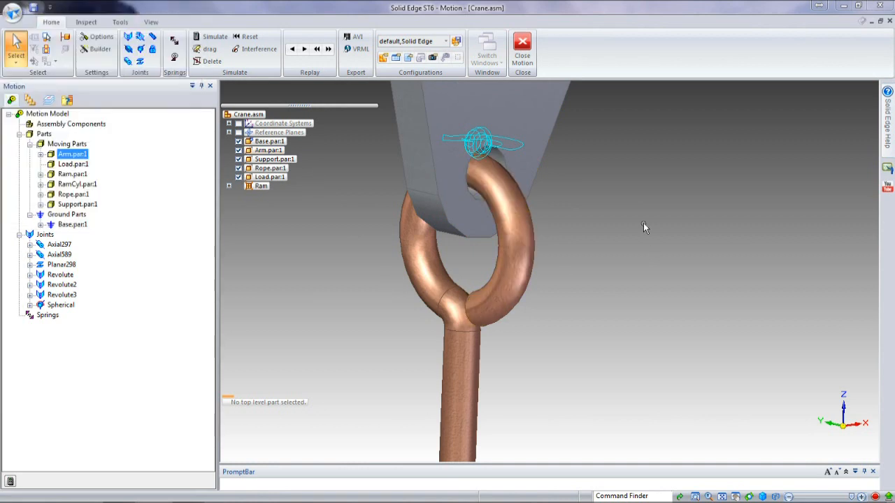
Define a spherical joint between the load and the rope, located at the load's lug hole with its direction from the lug's face.
scroll(582, 172, down, 4)
scroll(568, 125, down, 4)
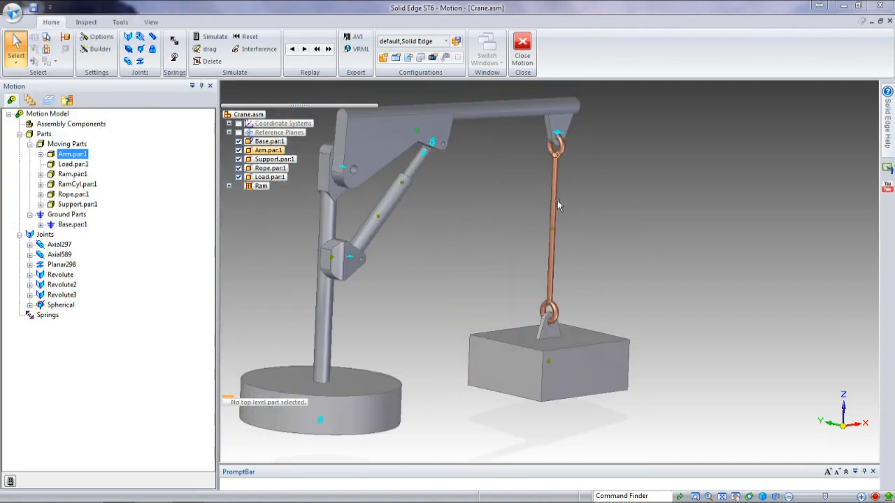
scroll(550, 330, up, 4)
scroll(550, 330, up, 3)
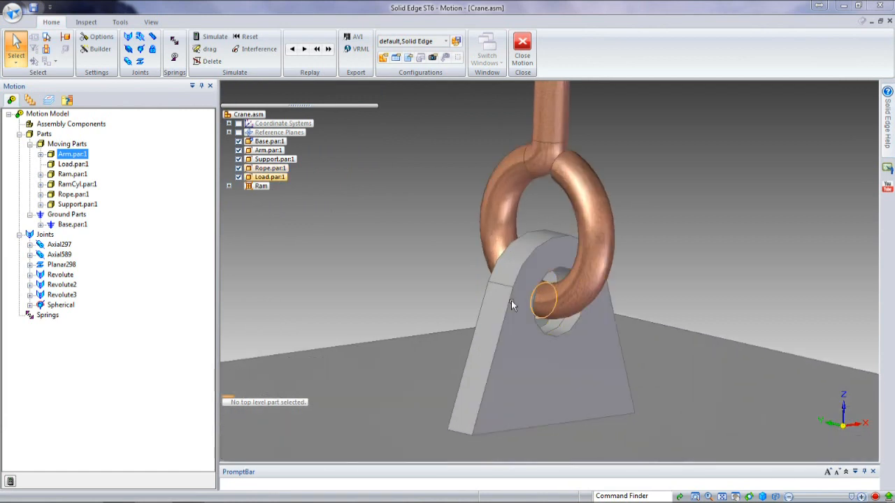
click(140, 49)
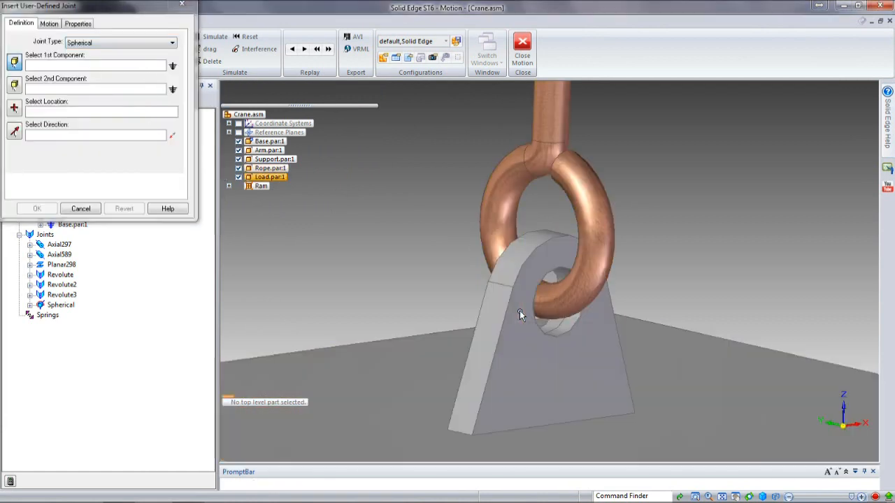
click(520, 310)
click(590, 201)
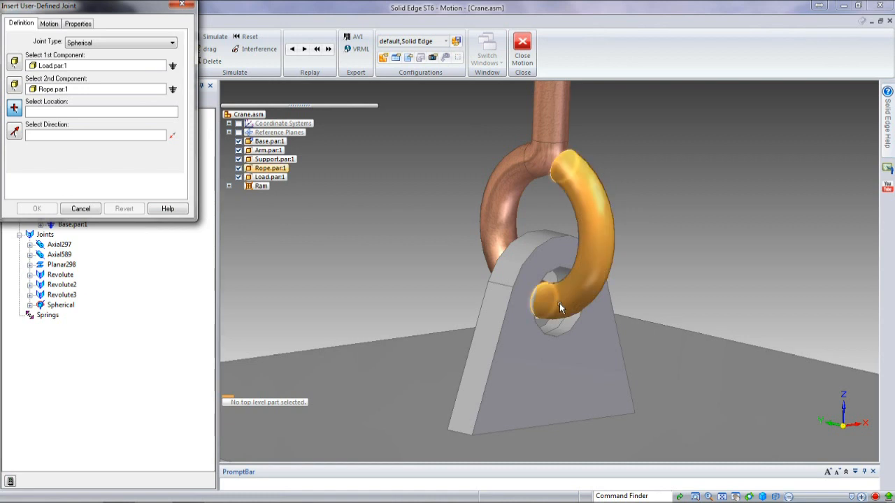
click(571, 319)
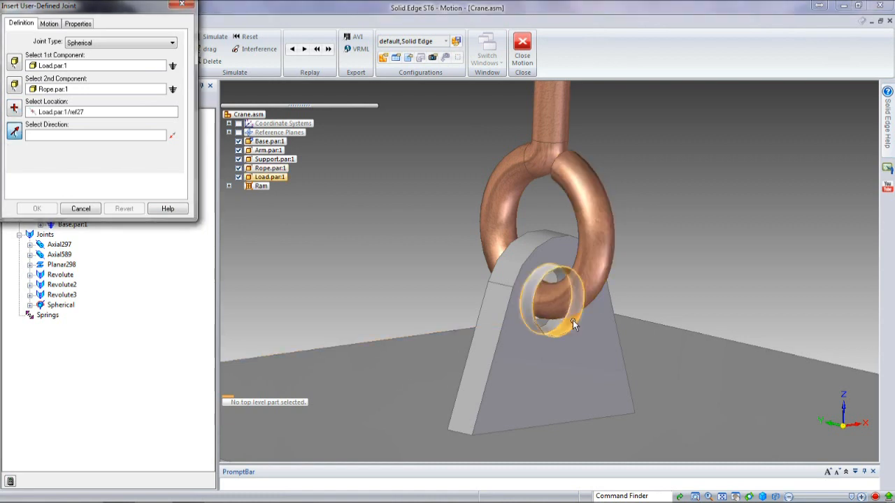
click(555, 244)
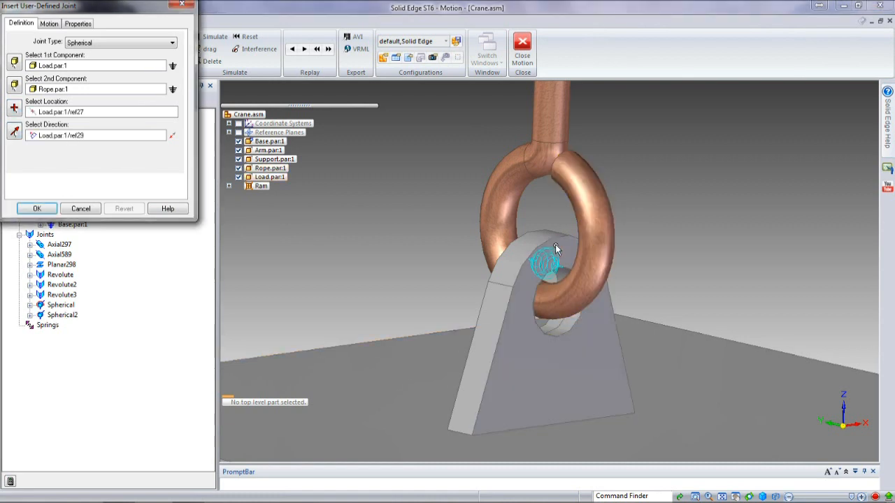
click(49, 25)
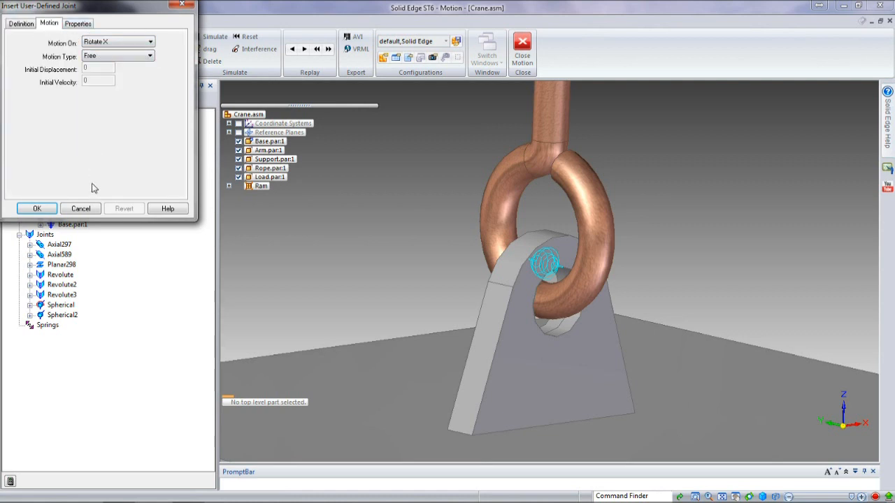
click(37, 208)
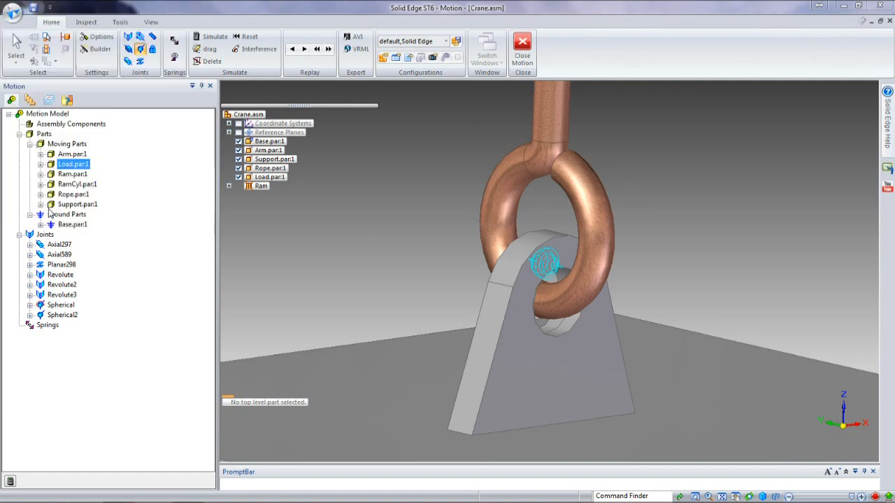
Set the motion type of the base's Revolute2 joint to Displacement on Rotate Z.
scroll(659, 275, down, 5)
scroll(636, 310, down, 3)
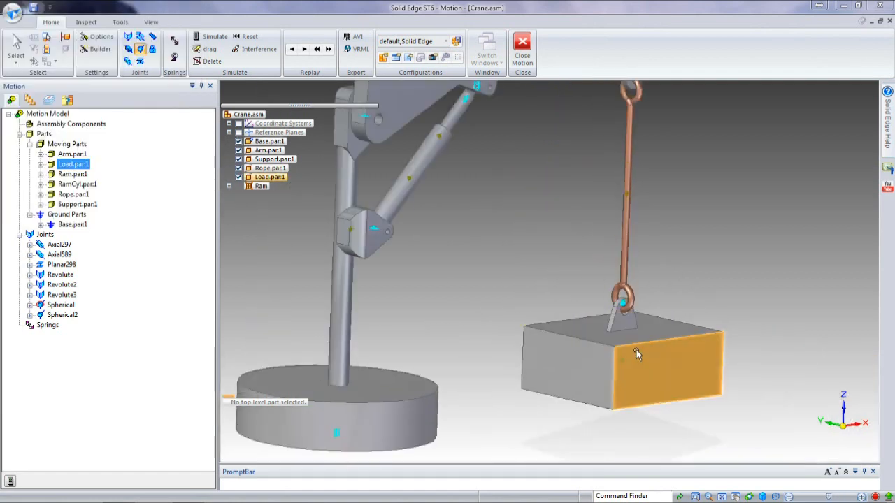
scroll(656, 364, down, 3)
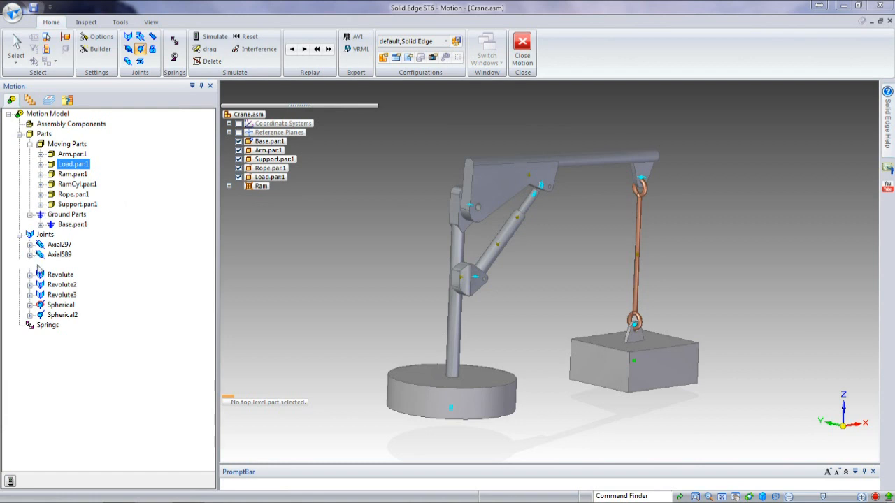
click(62, 295)
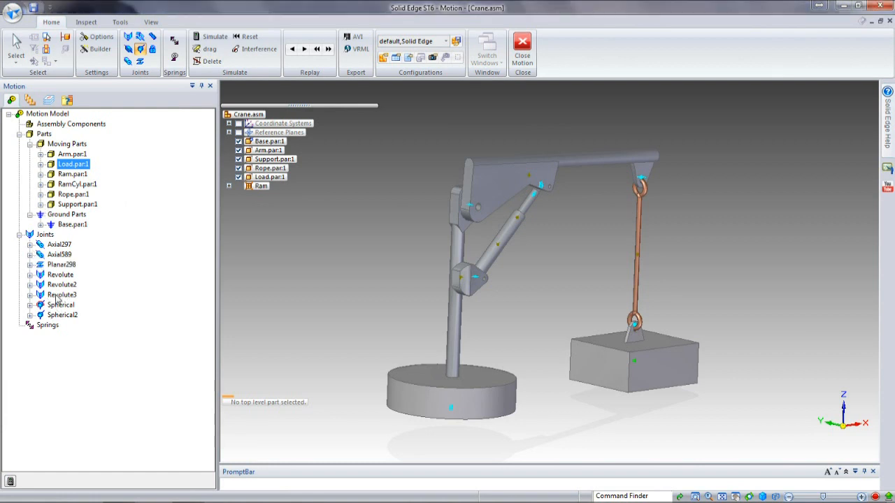
click(61, 287)
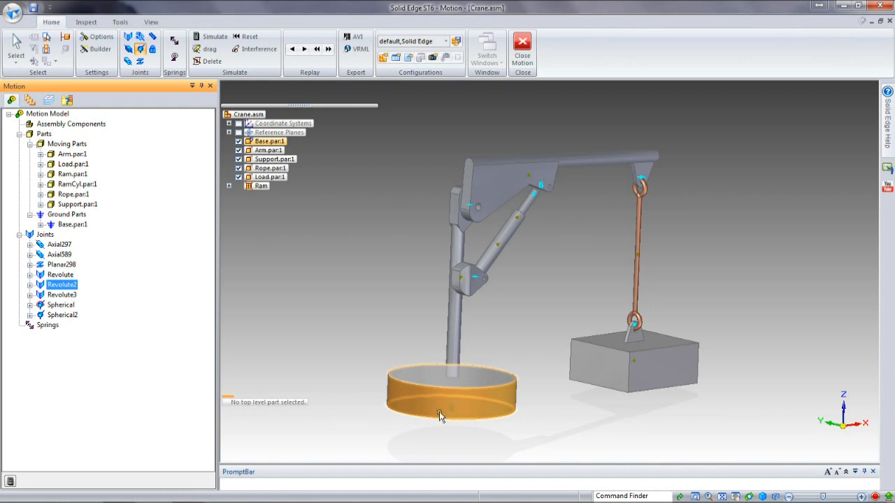
right_click(71, 286)
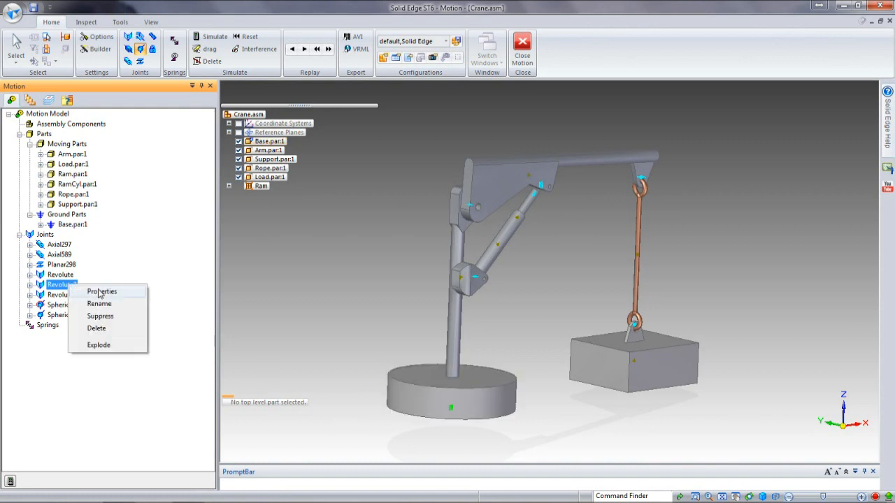
click(100, 292)
click(117, 43)
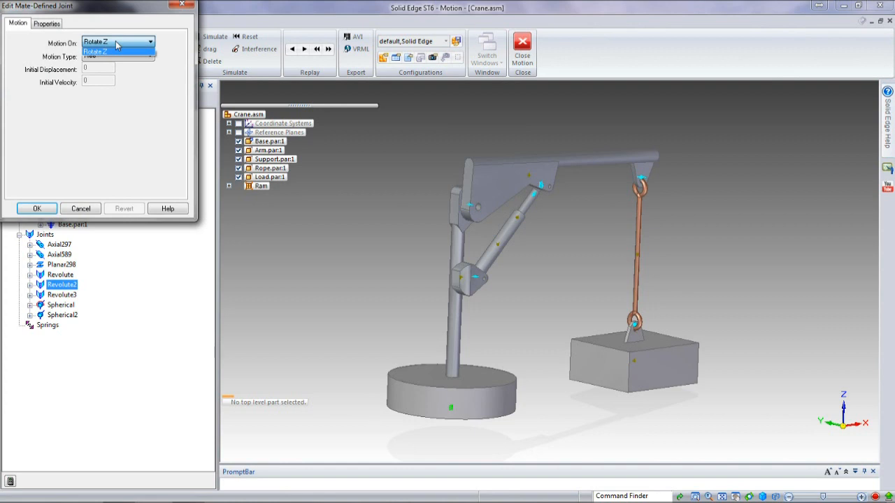
click(118, 45)
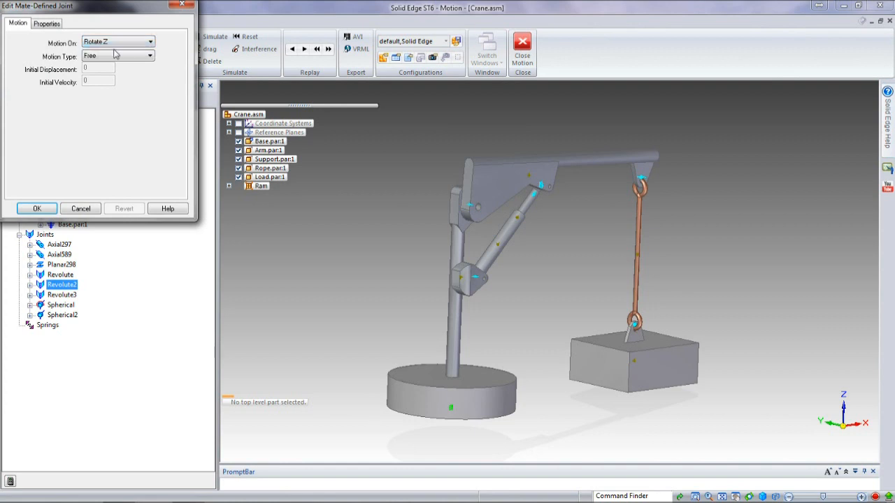
click(116, 56)
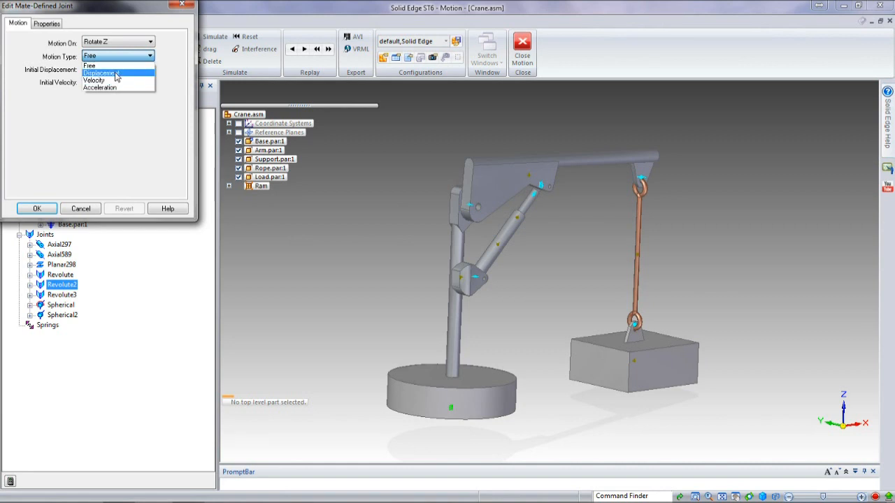
click(101, 72)
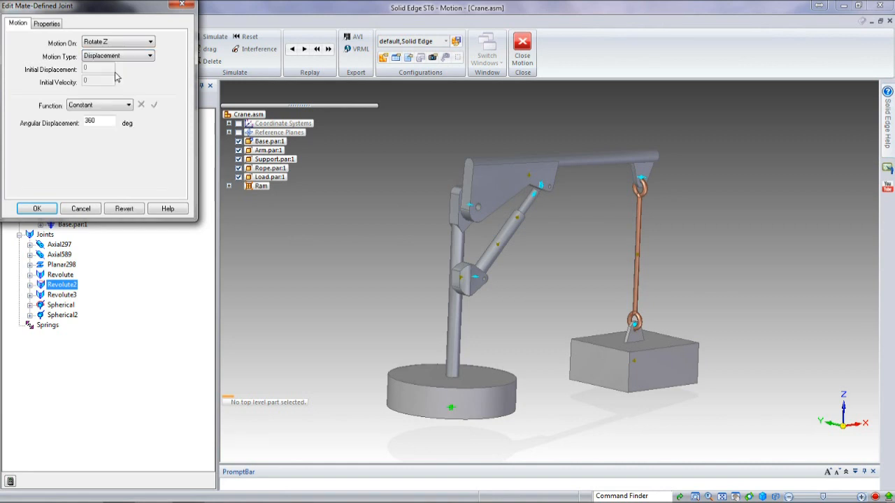
Apply a Step function to the Revolute2 displacement with final value 20 degrees, from 0.25 to 0.75 seconds, and finish the joint.
click(130, 104)
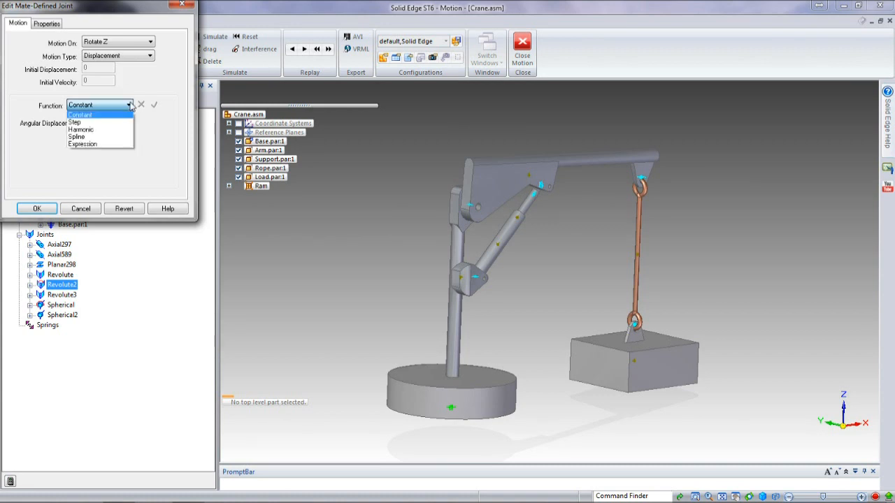
click(87, 123)
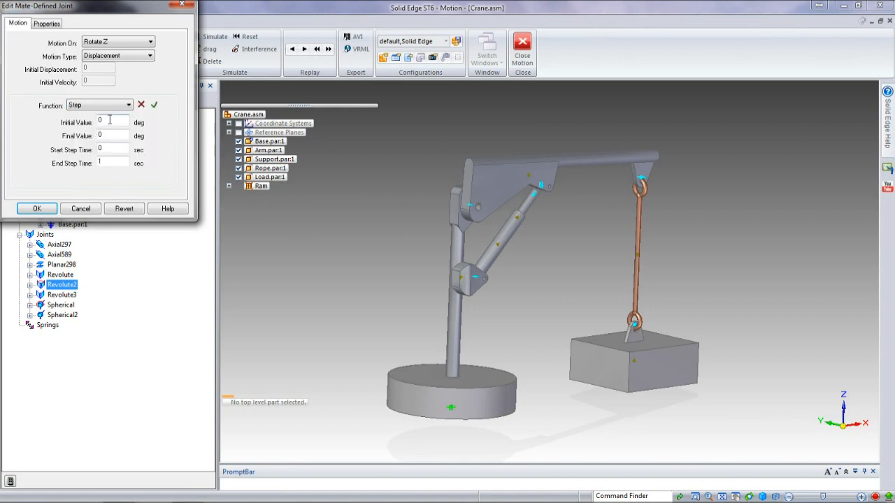
click(110, 134)
click(109, 134)
text(20)
drag(110, 147, 95, 149)
text(25)
click(110, 161)
click(156, 106)
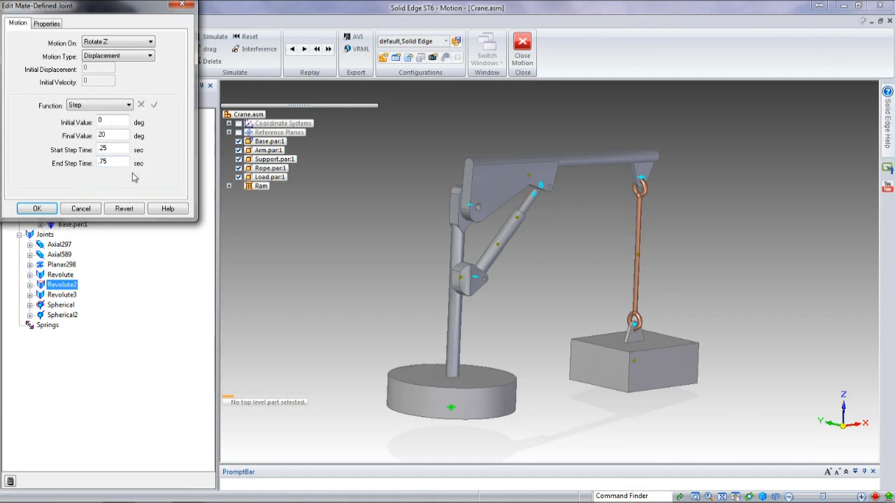
click(37, 210)
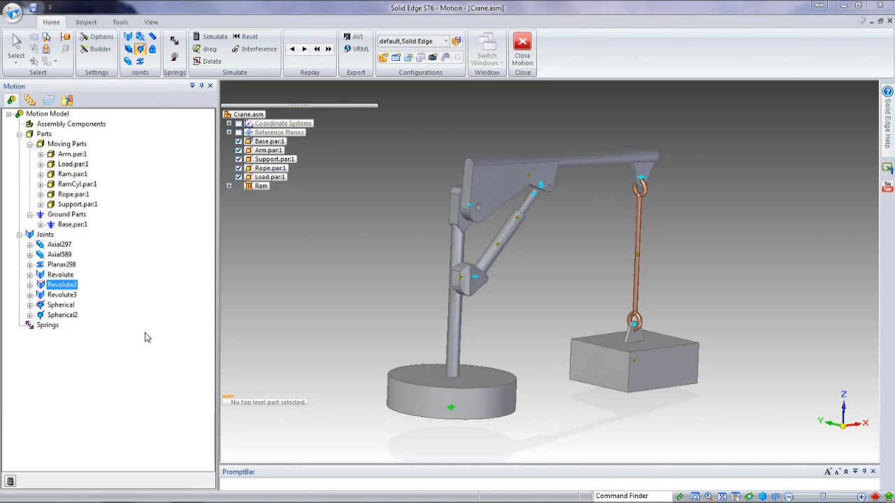
Give the ram's Axial297 joint a Translate Z displacement motion driven by a Step function.
click(60, 246)
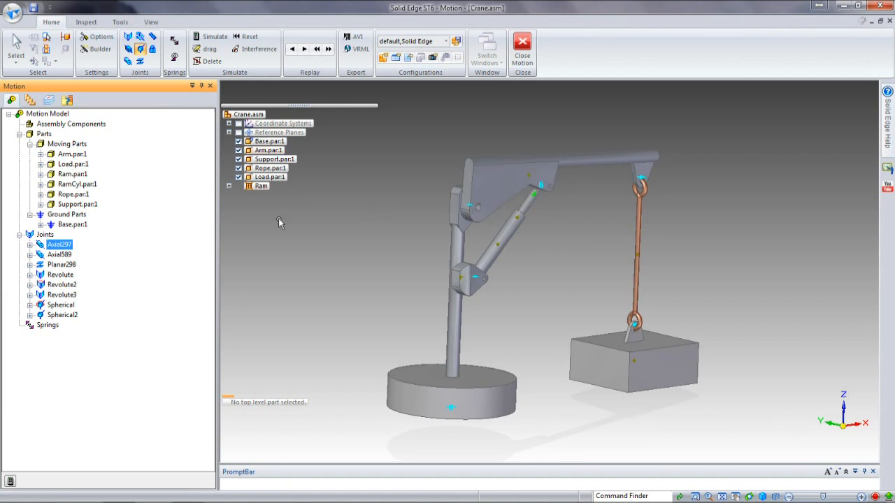
right_click(63, 246)
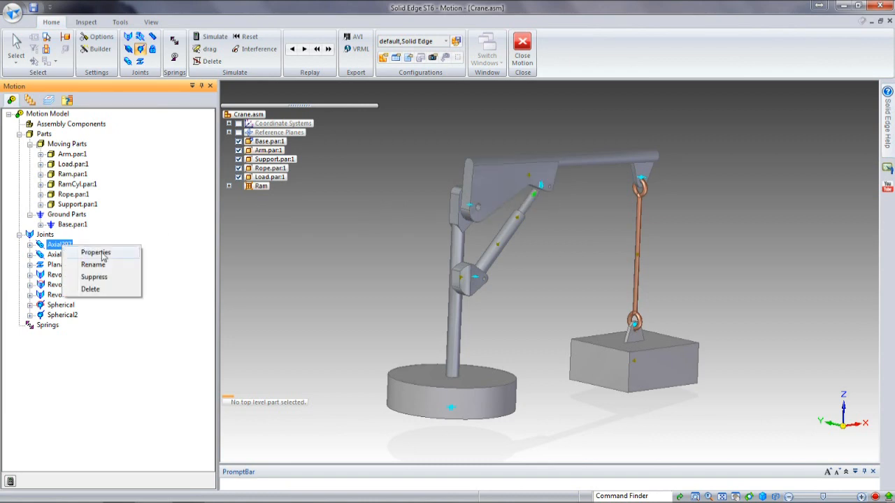
click(95, 252)
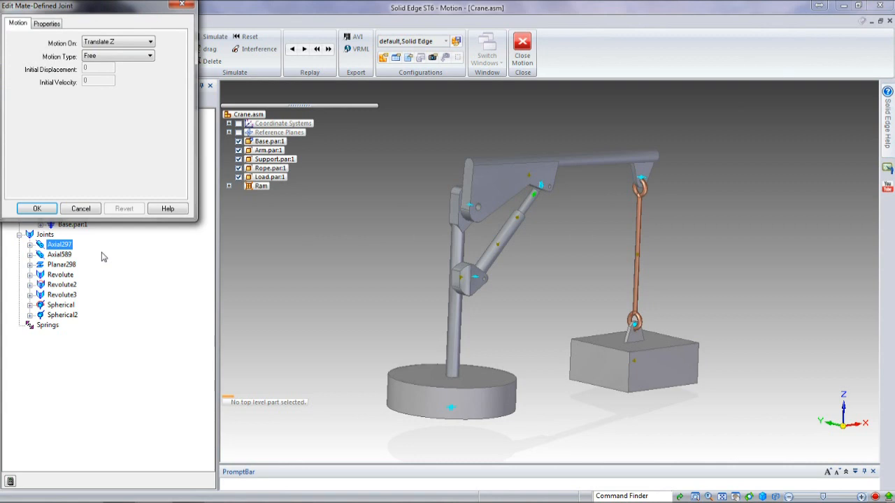
click(124, 56)
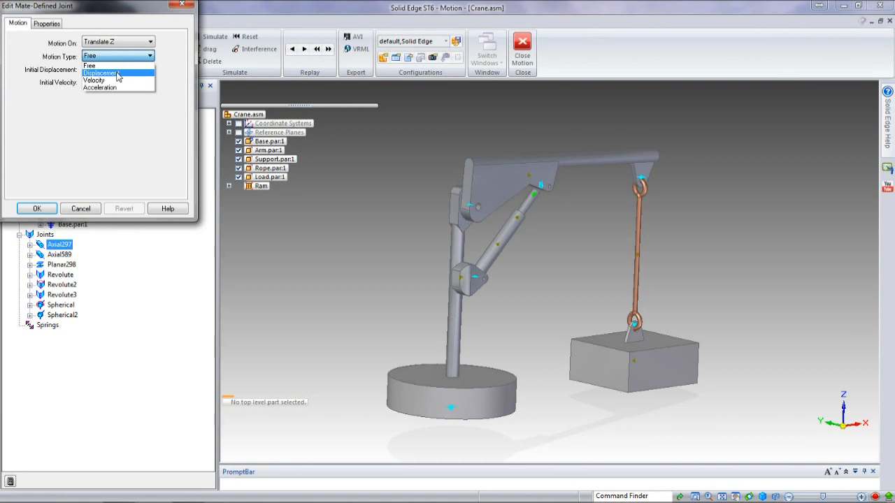
click(117, 74)
click(127, 107)
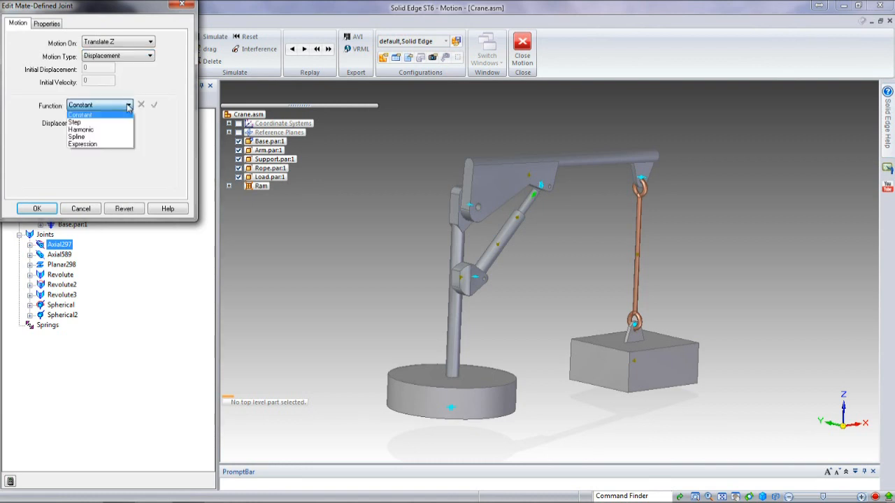
click(102, 122)
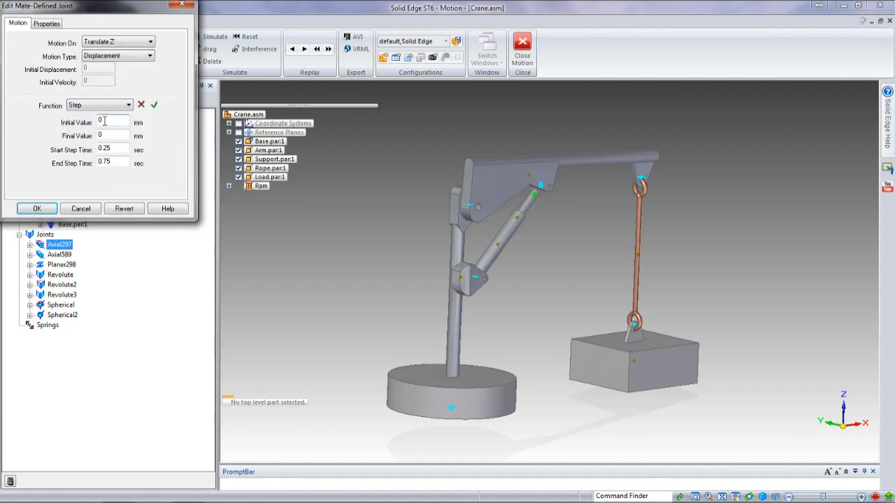
Set the Axial297 step's final value to -100 mm, from 0 to 0.5 seconds, apply it and finish the joint.
drag(108, 133, 90, 135)
text(-100)
click(114, 149)
mouse_move(114, 148)
mouse_down()
mouse_move(93, 149)
mouse_move(102, 161)
mouse_up()
text(0.5)
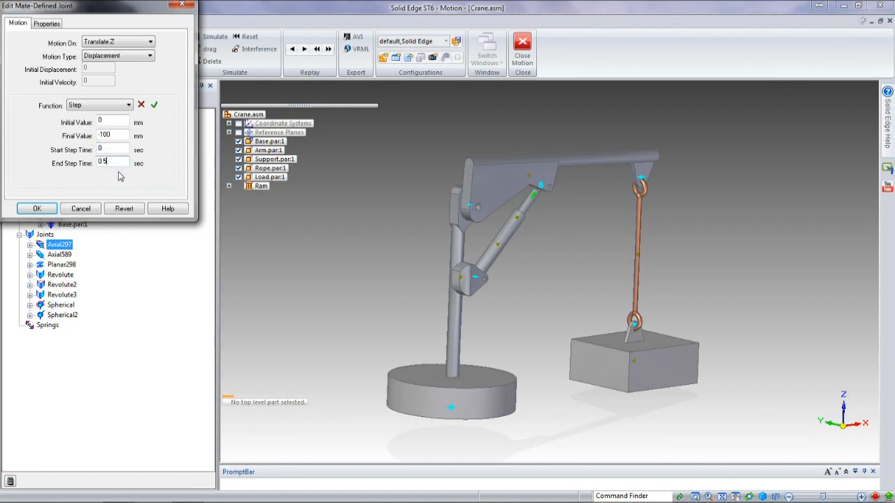
click(155, 106)
click(37, 208)
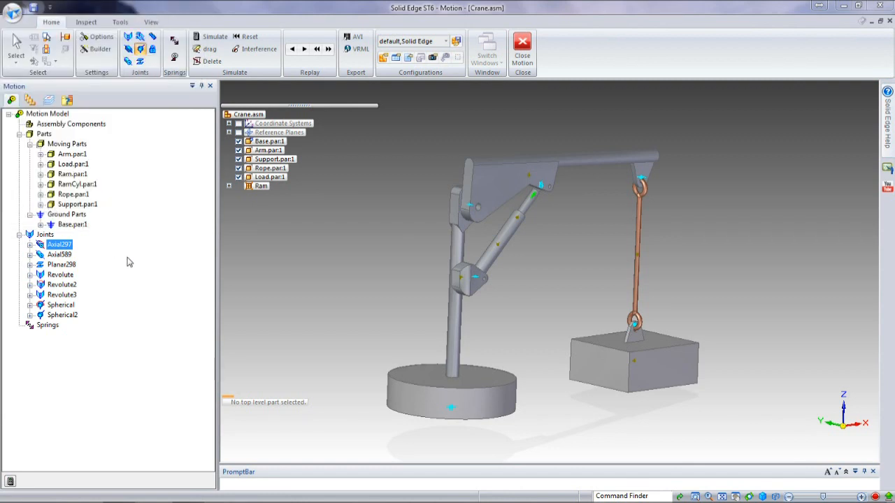
Review the Motion Builder settings for units, gravity, parts, joints, springs and joint motion.
click(100, 51)
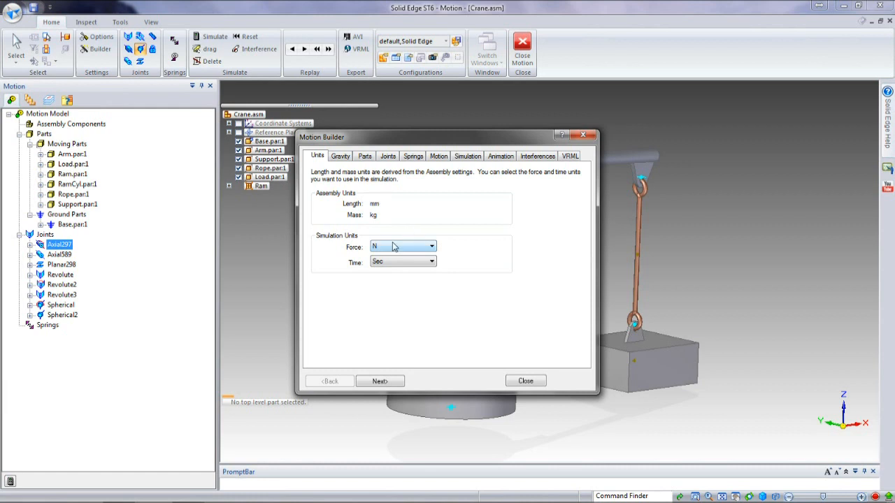
click(342, 158)
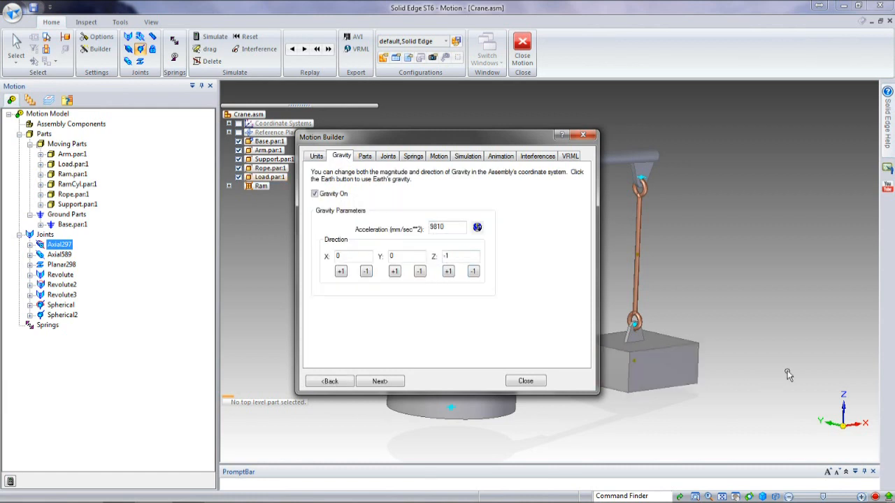
click(366, 157)
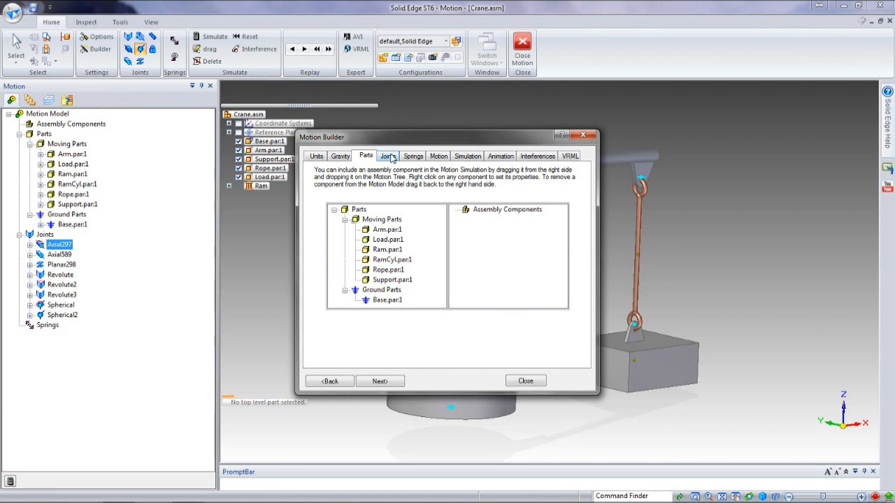
click(389, 157)
click(334, 201)
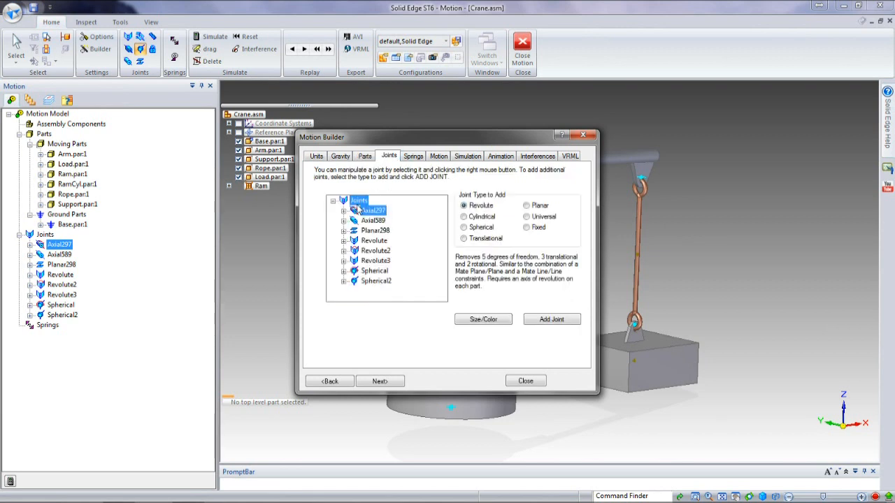
click(416, 157)
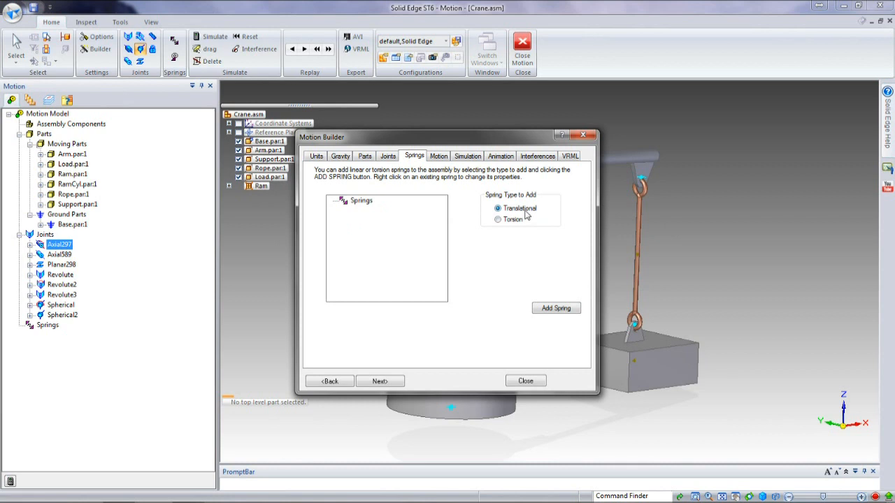
click(439, 157)
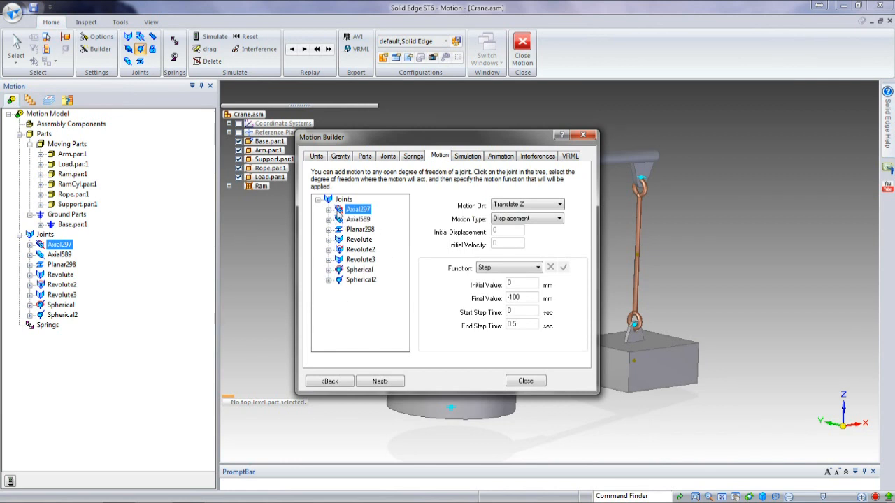
Set the simulation duration to 2 seconds with 1000 frames and close the Motion Builder.
click(467, 157)
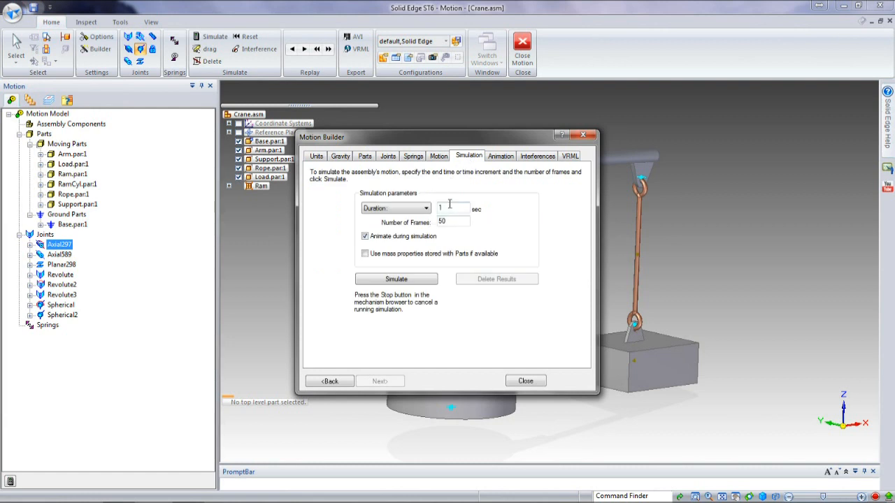
double_click(449, 206)
text(2)
double_click(449, 220)
text(1000)
click(526, 381)
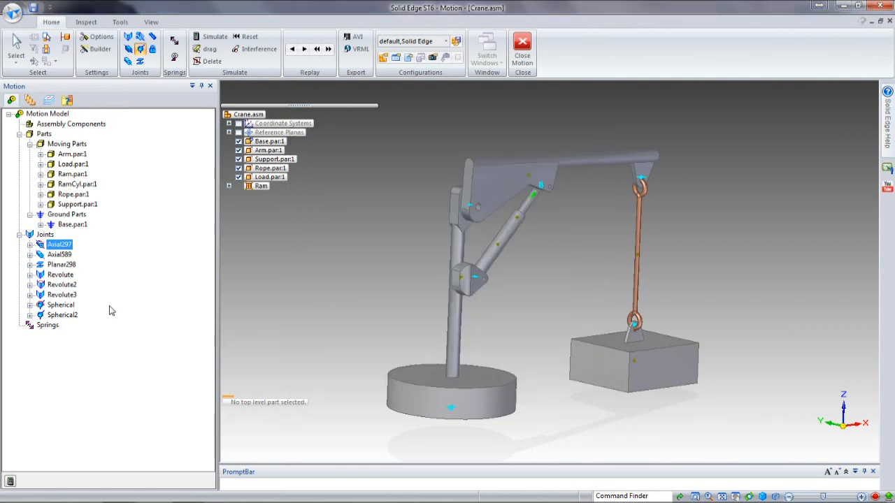
Run the crane simulation and replay its animation forward from different viewing angles.
click(10, 481)
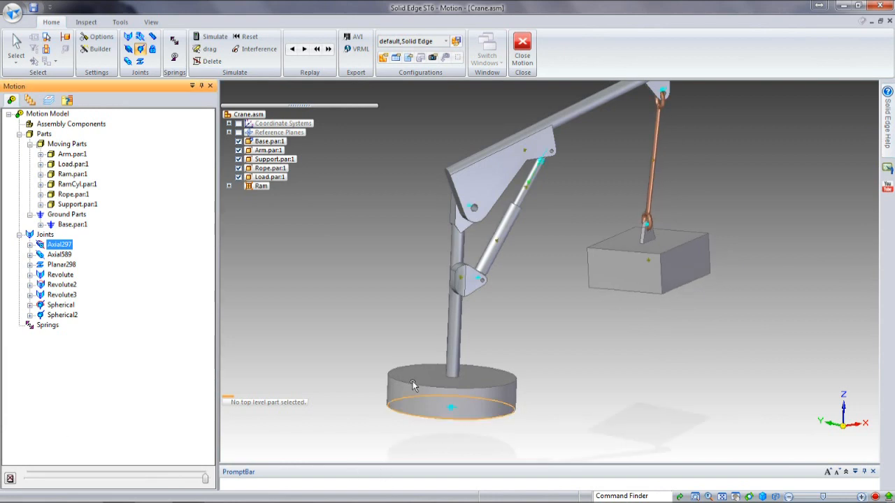
middle_drag(300, 353, 488, 384)
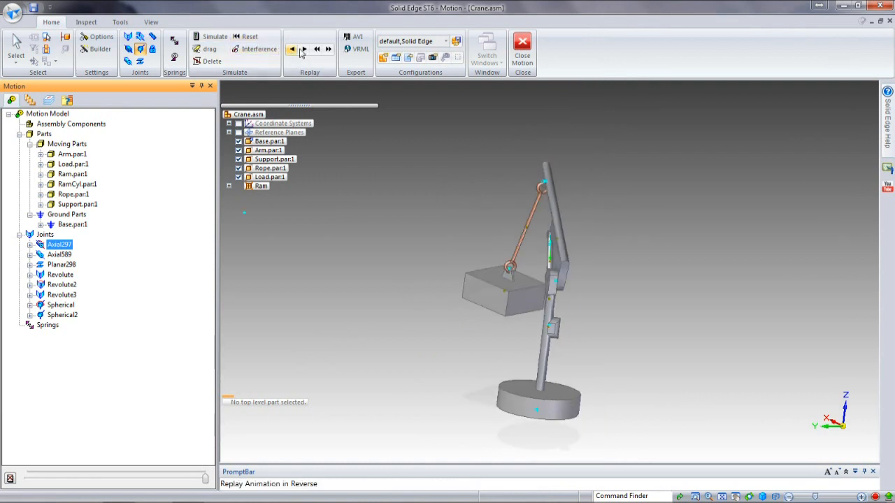
click(249, 36)
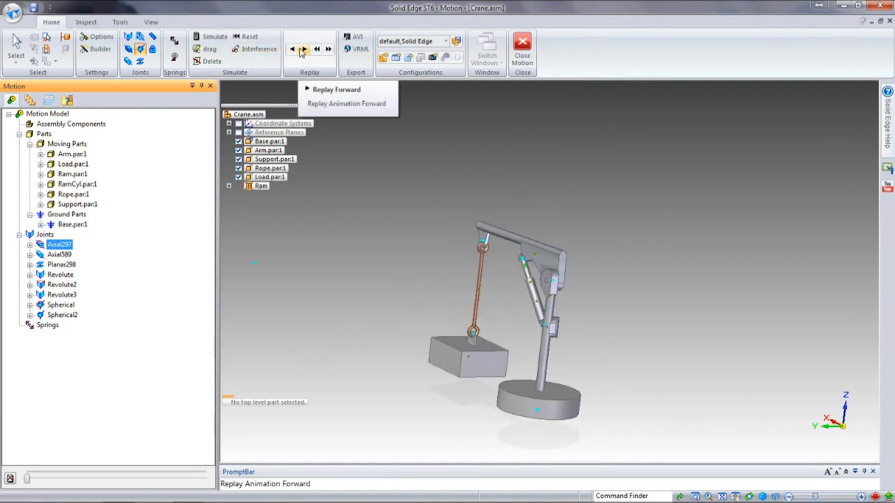
click(305, 50)
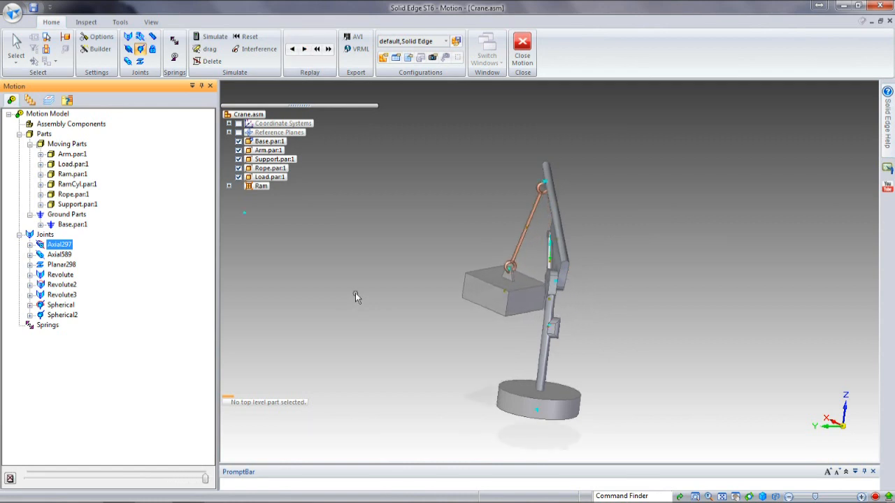
middle_drag(580, 325, 459, 307)
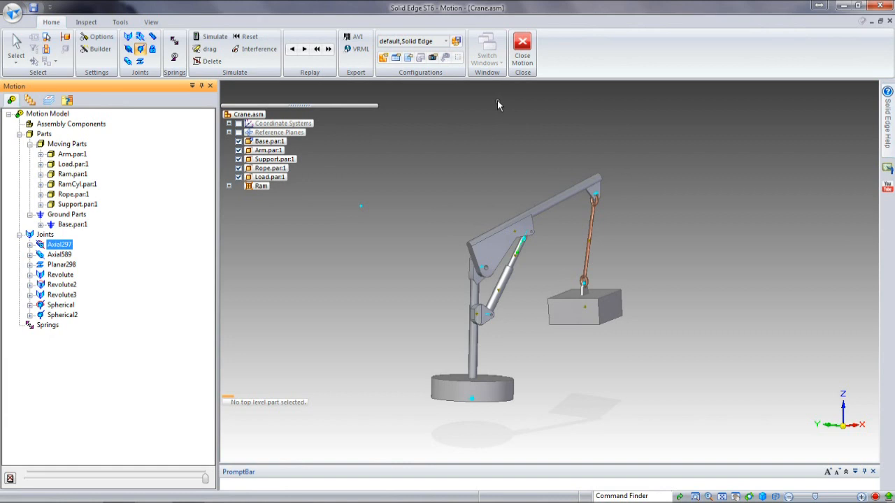
Leave the Motion environment, close Crane.asm without saving and exit Solid Edge.
click(525, 46)
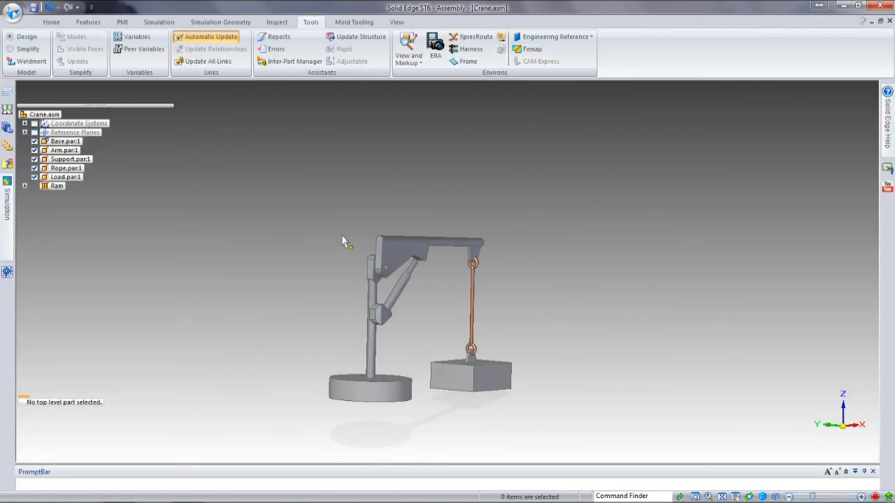
click(889, 21)
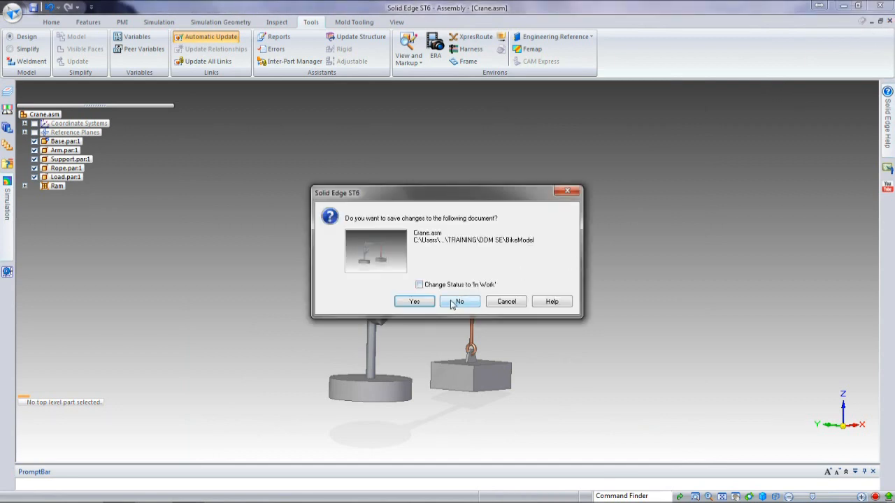
click(455, 302)
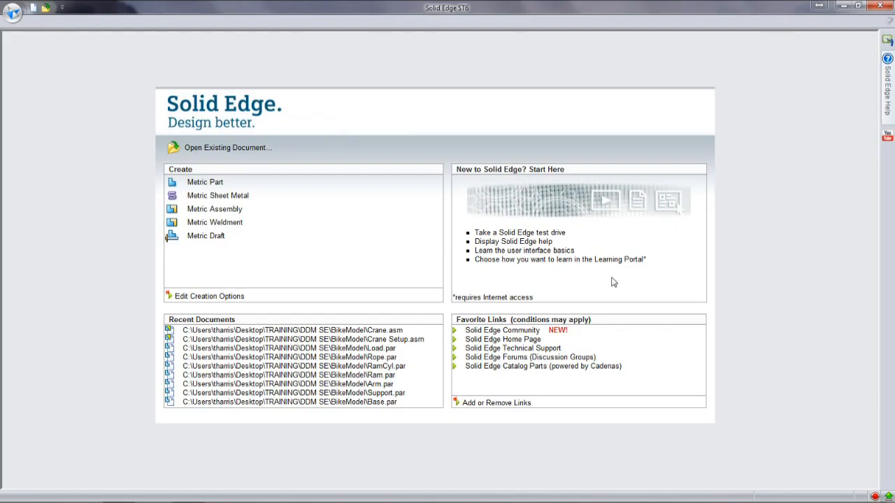
click(879, 5)
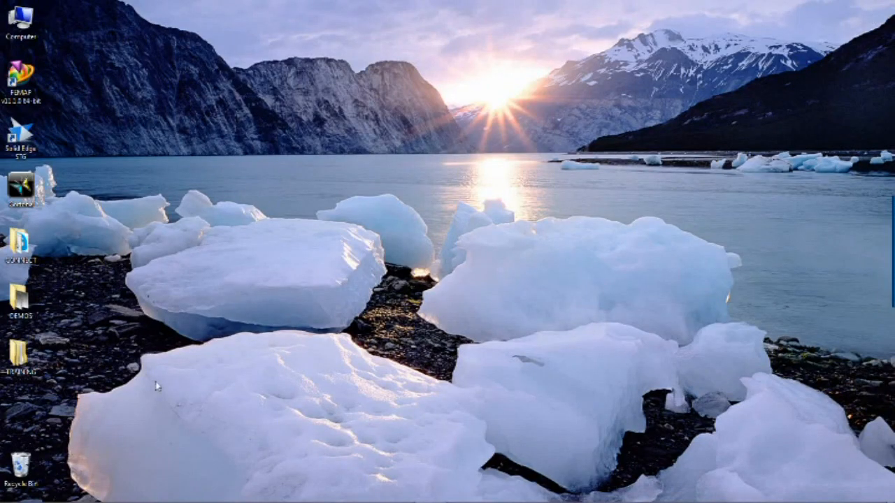
Run the Toggle Simply Motion utility from Dynamic Designer Motion Professional and switch the motion environment to Dynamic Designer Motion.
click(14, 491)
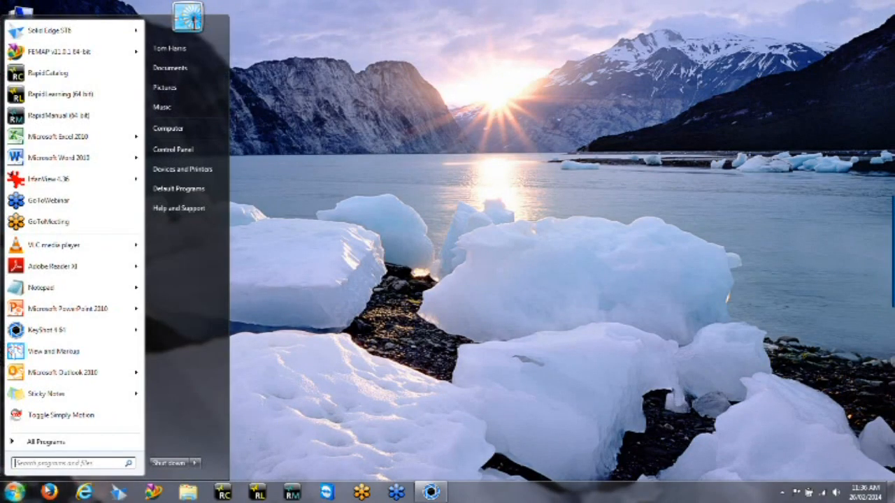
click(62, 443)
click(96, 294)
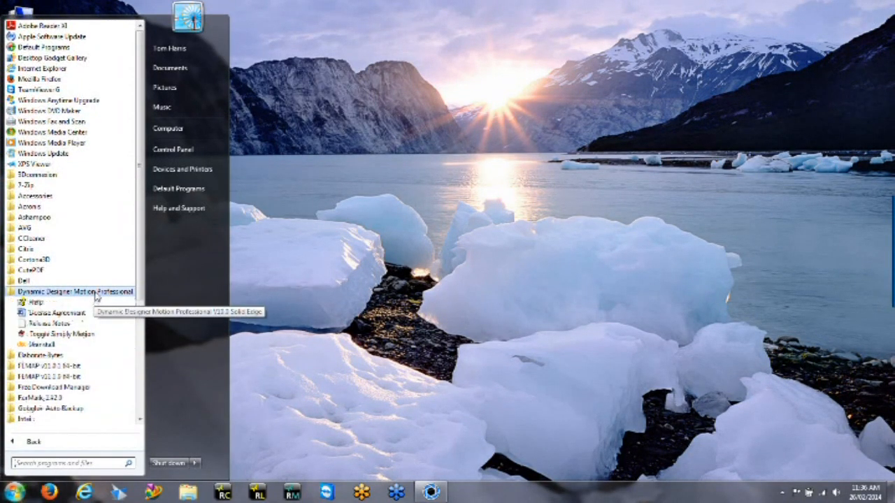
click(59, 334)
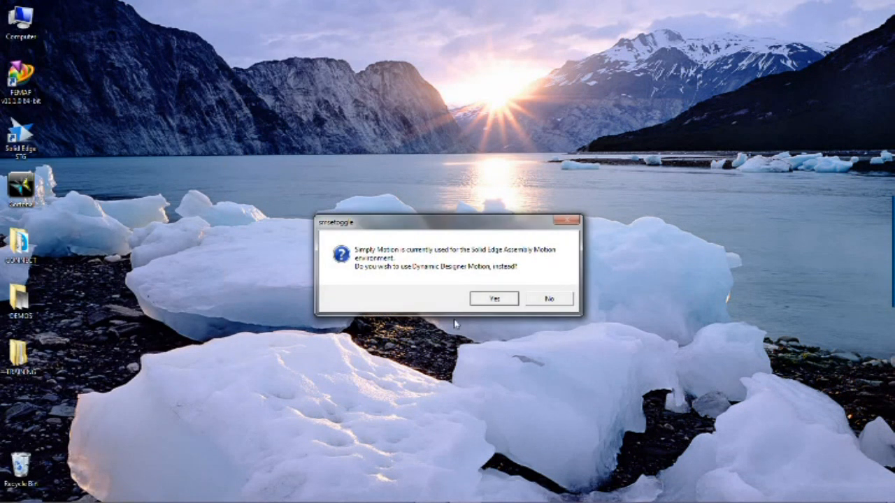
click(493, 299)
click(538, 297)
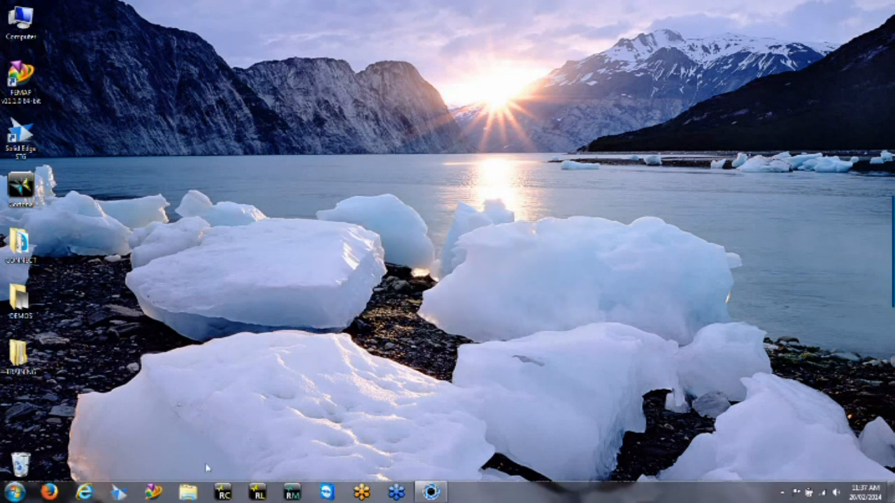
Restart Solid Edge with the recent assembly Crane Setup.asm and enter its Motion environment.
click(119, 492)
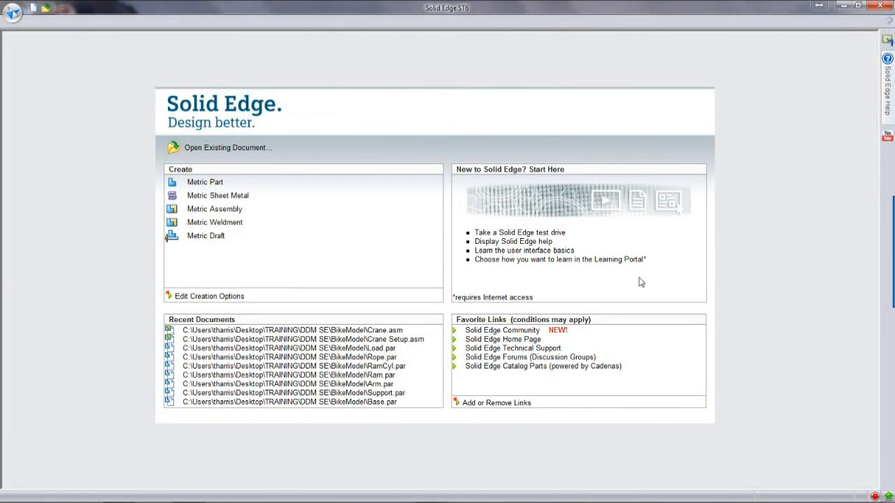
click(377, 339)
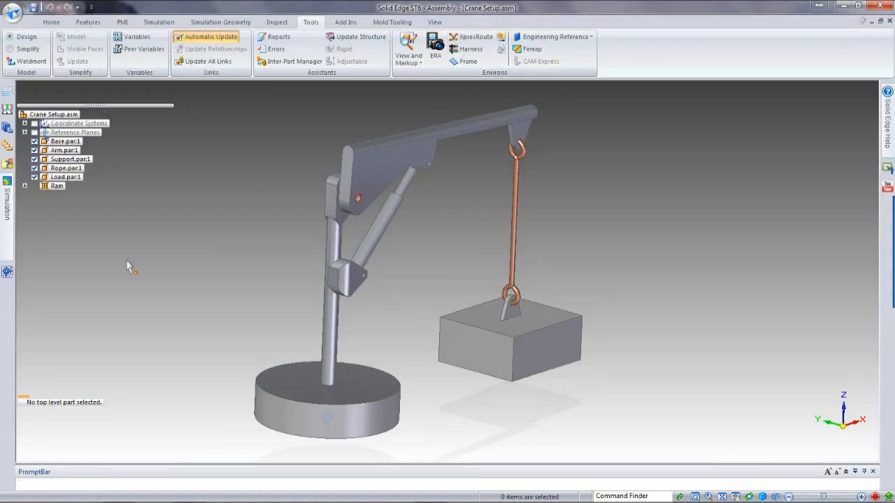
click(7, 219)
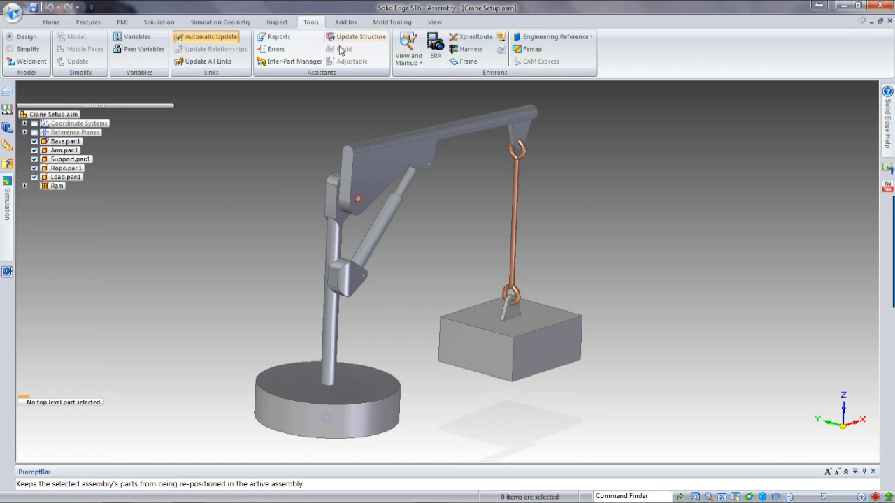
click(500, 37)
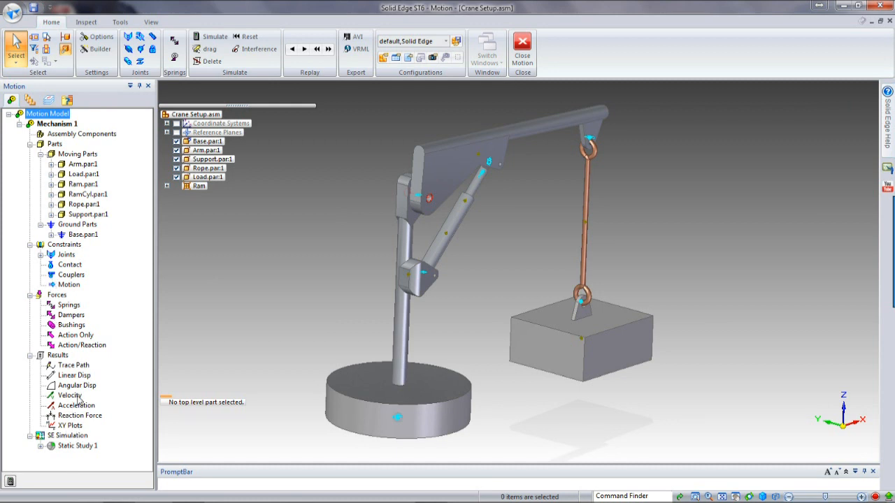
Examine which contact and coupler constraints can be added to Mechanism 1.
right_click(67, 268)
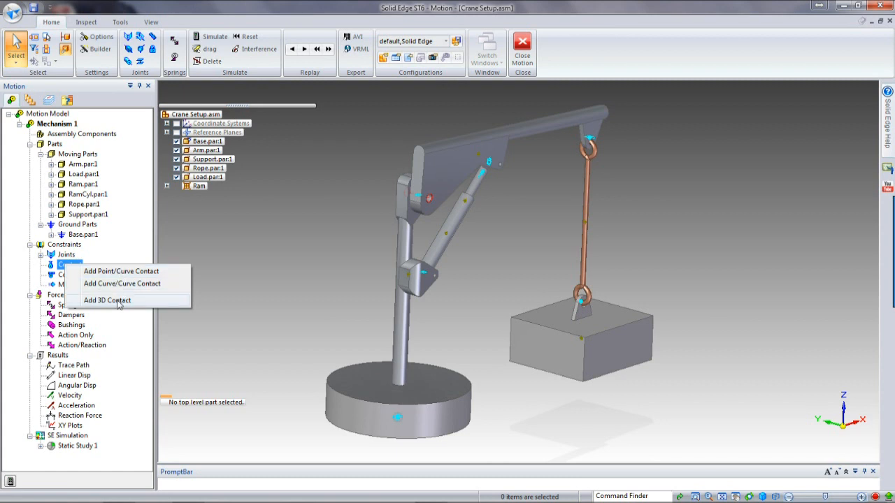
click(186, 253)
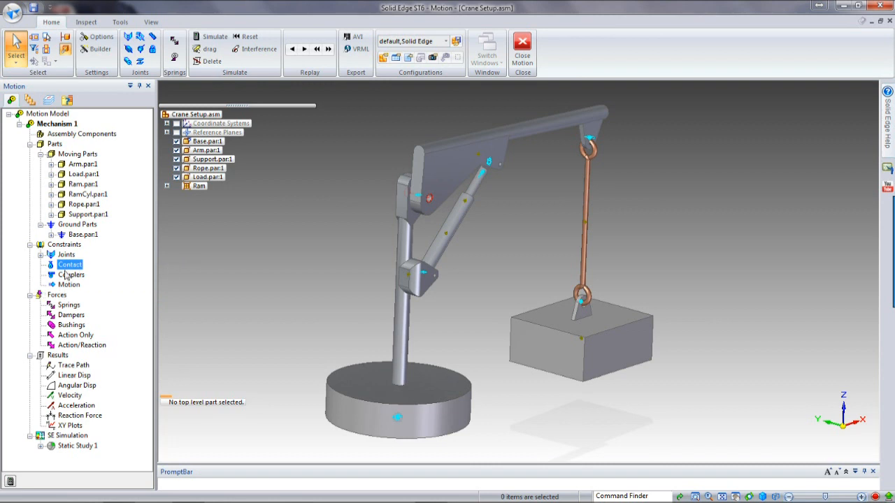
right_click(67, 277)
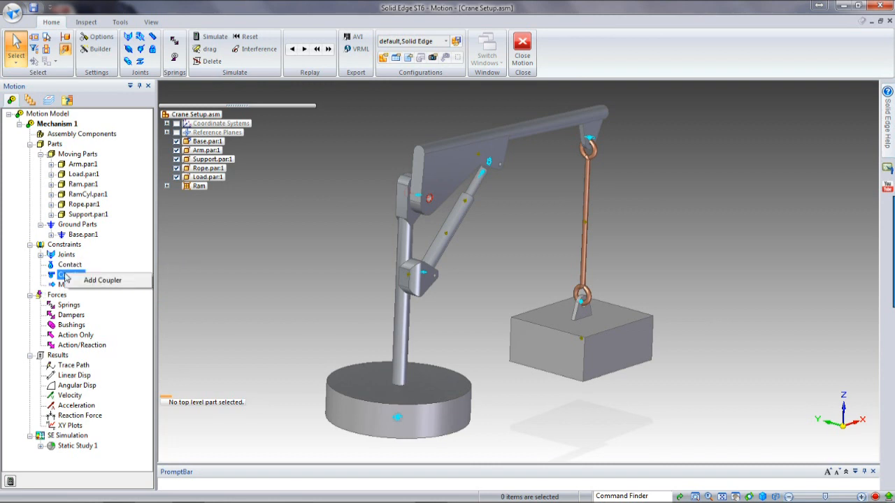
click(204, 263)
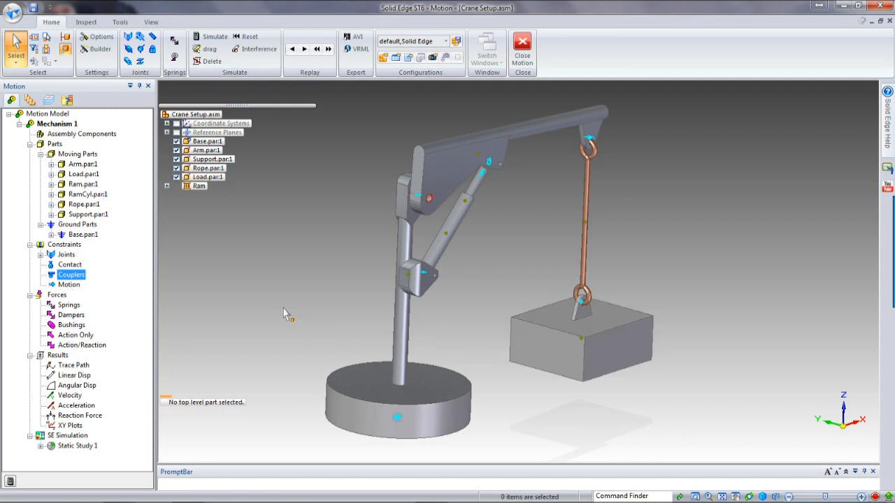
click(121, 280)
click(72, 275)
click(72, 265)
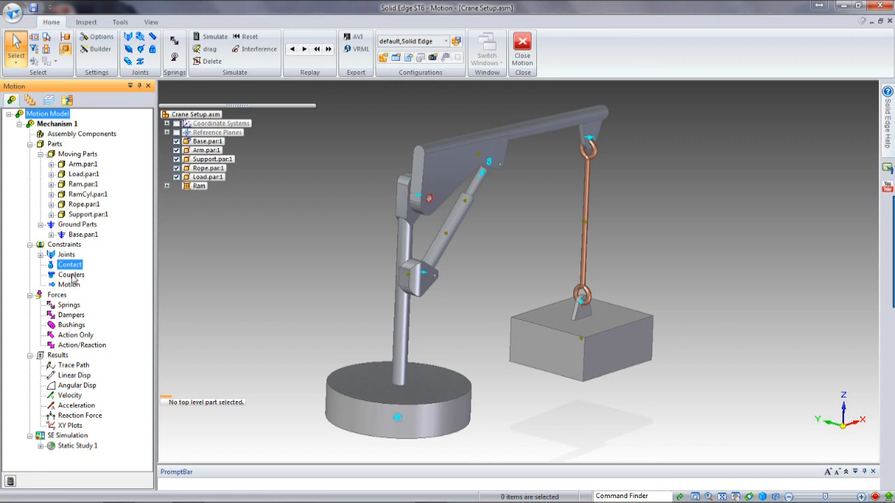
click(72, 275)
click(70, 265)
Examine the force types that can be added to Mechanism 1: springs, dampers, bushings, action-only and action/reaction forces.
click(56, 297)
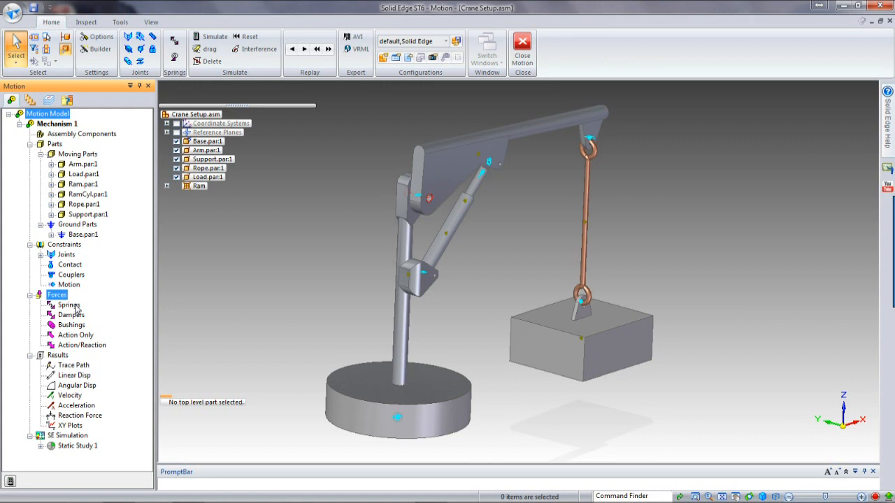
right_click(77, 309)
click(120, 300)
right_click(70, 316)
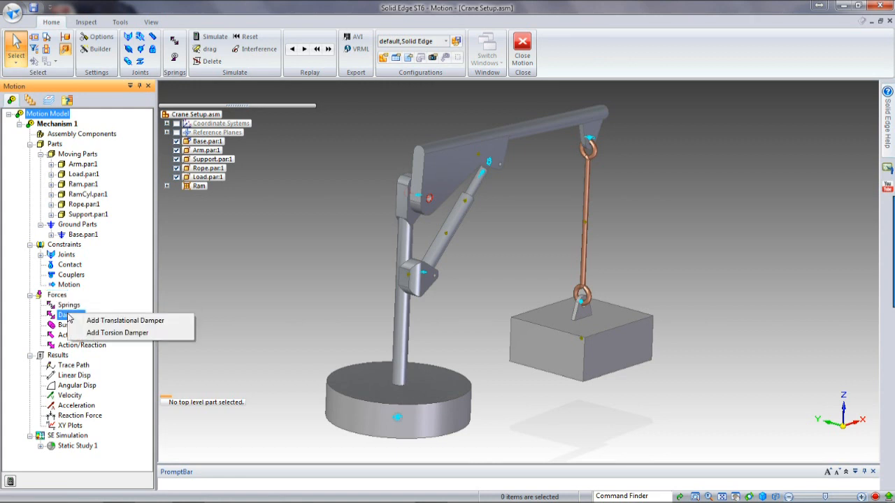
click(112, 305)
click(73, 327)
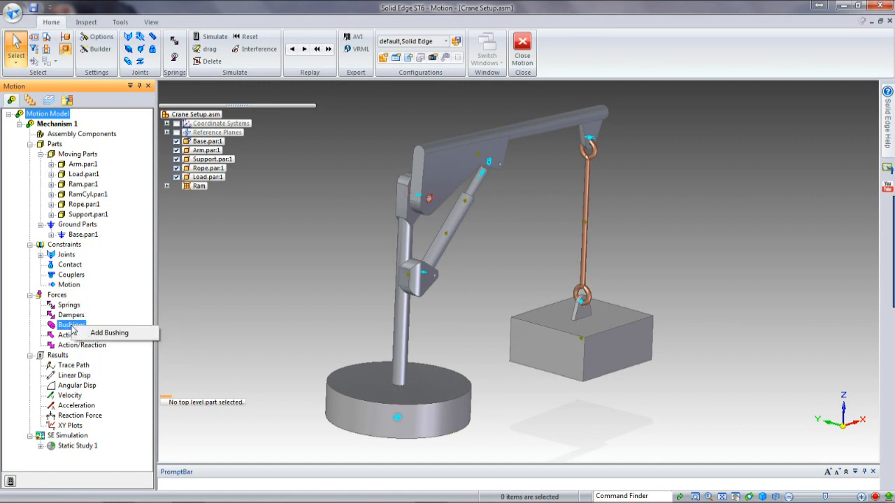
click(128, 320)
click(85, 336)
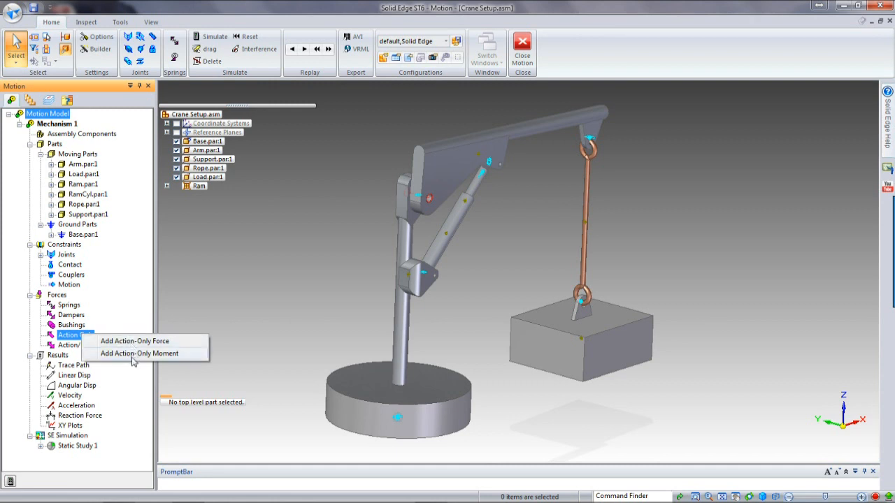
click(130, 329)
click(89, 347)
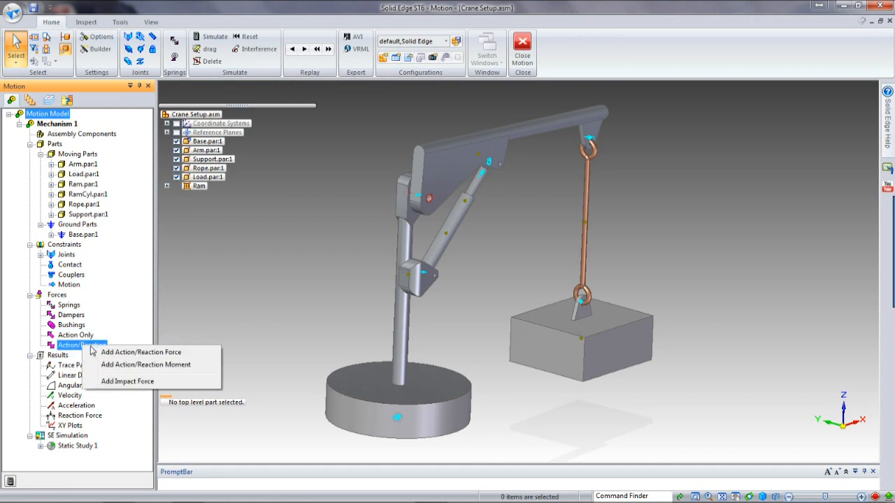
Examine the joints attached to Support.par:1 and the full list of joints in Mechanism 1.
click(129, 333)
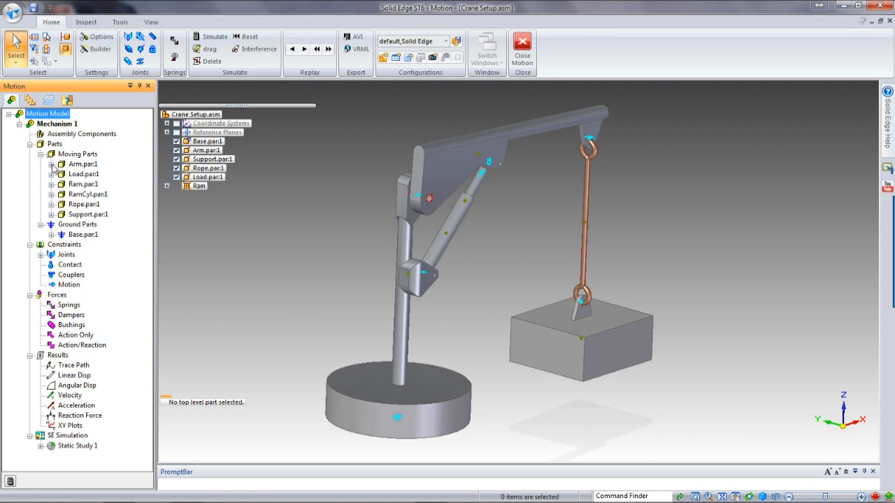
click(51, 214)
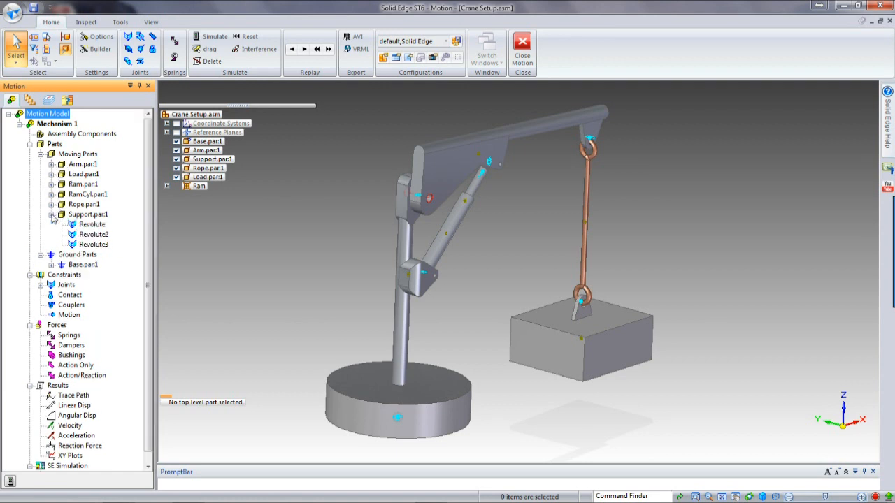
click(41, 284)
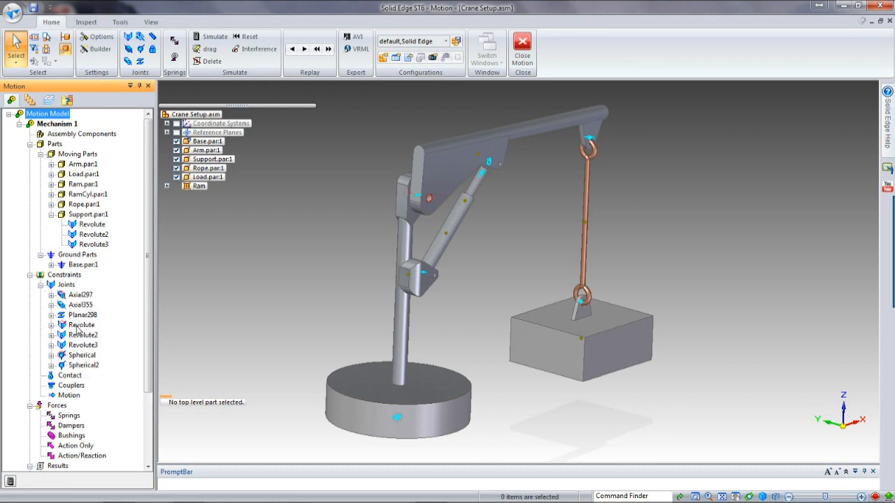
Examine the Revolute joint's motion properties with its step function shown as an expression, and leave them without applying changes.
click(81, 325)
right_click(81, 325)
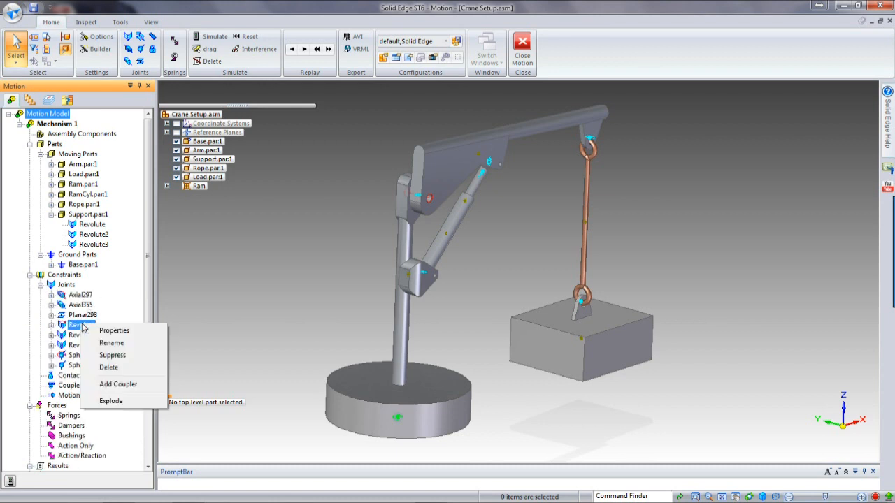
click(101, 330)
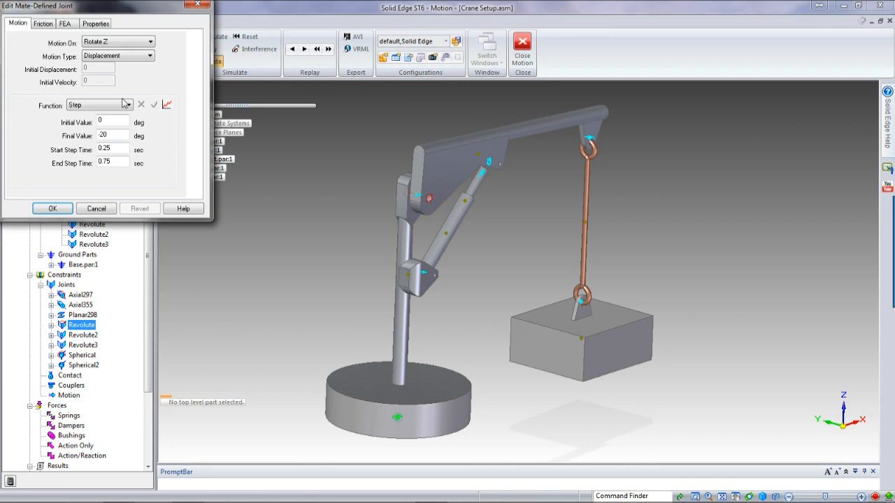
click(128, 104)
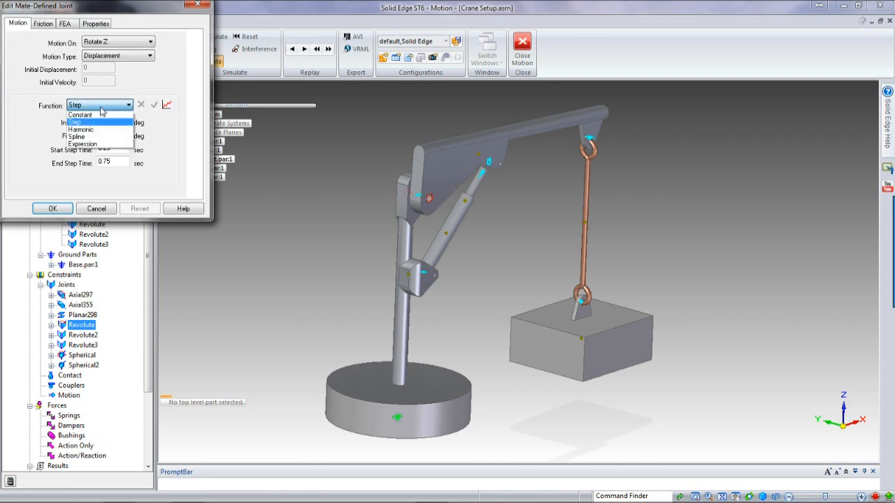
click(94, 145)
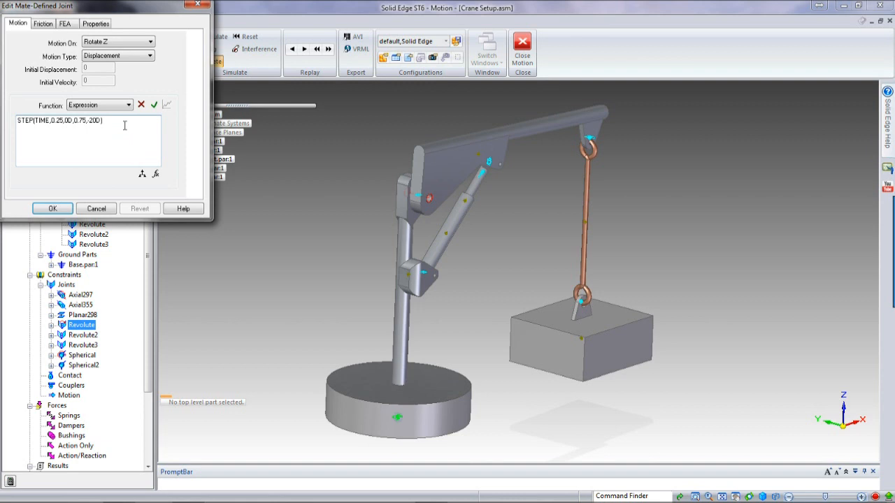
click(97, 208)
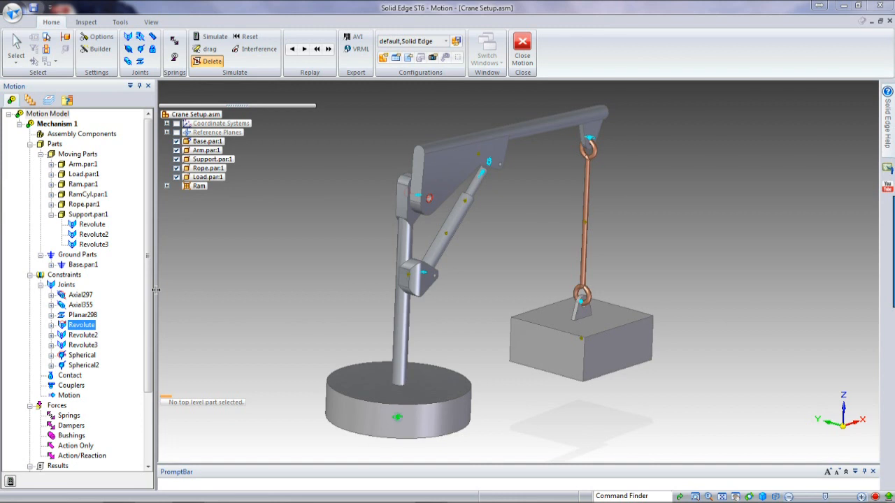
Run the motion simulation of the crane mechanism.
drag(149, 301, 150, 374)
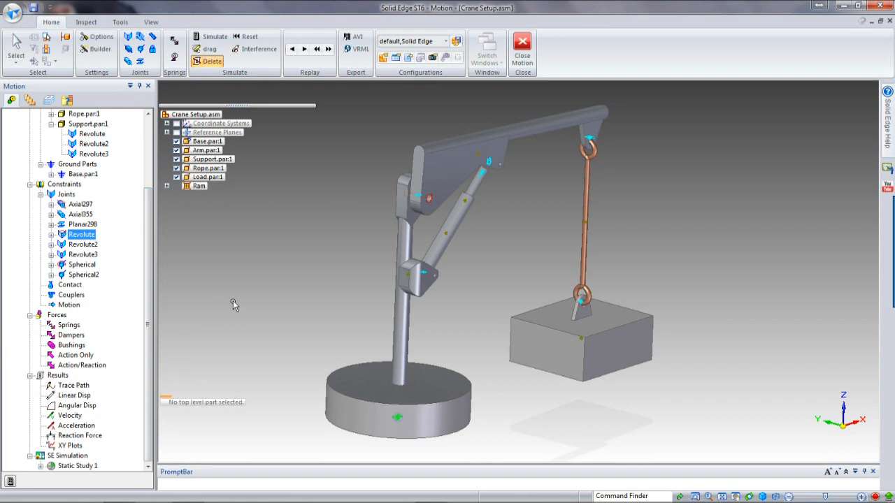
click(210, 37)
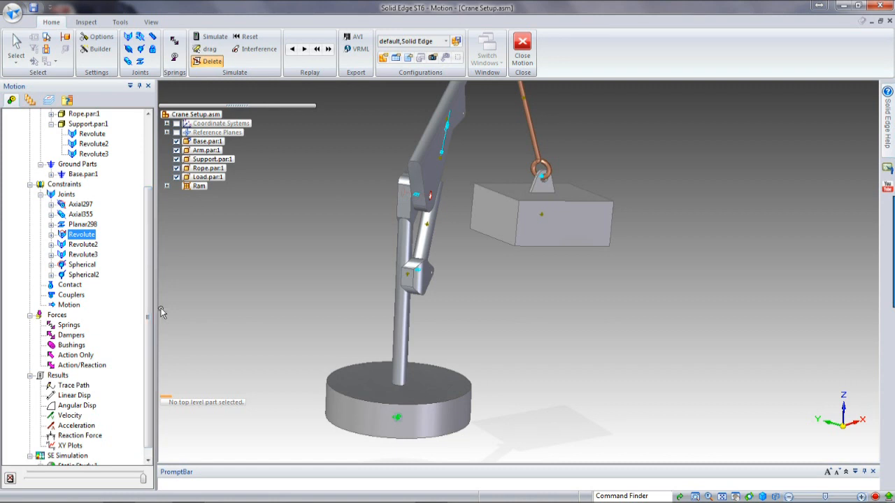
scroll(308, 372, down, 2)
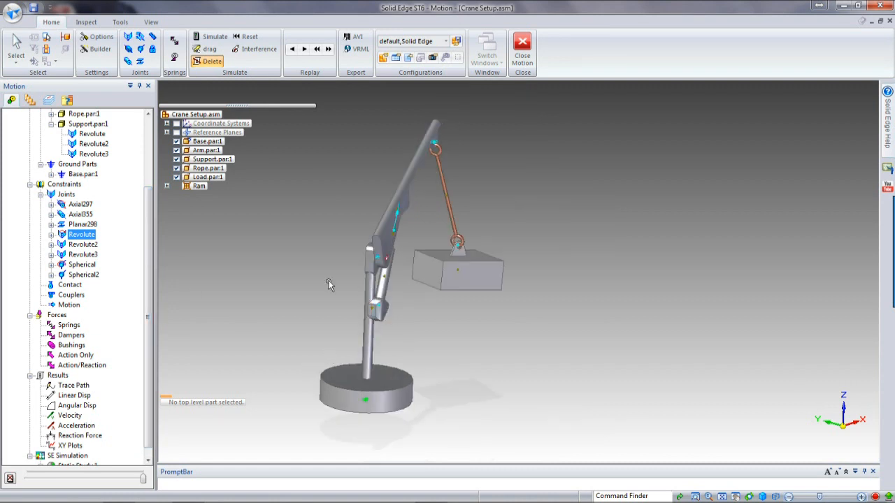
Plot the magnitude of the centre-of-mass acceleration of Load.par:1.
scroll(137, 189, up, 2)
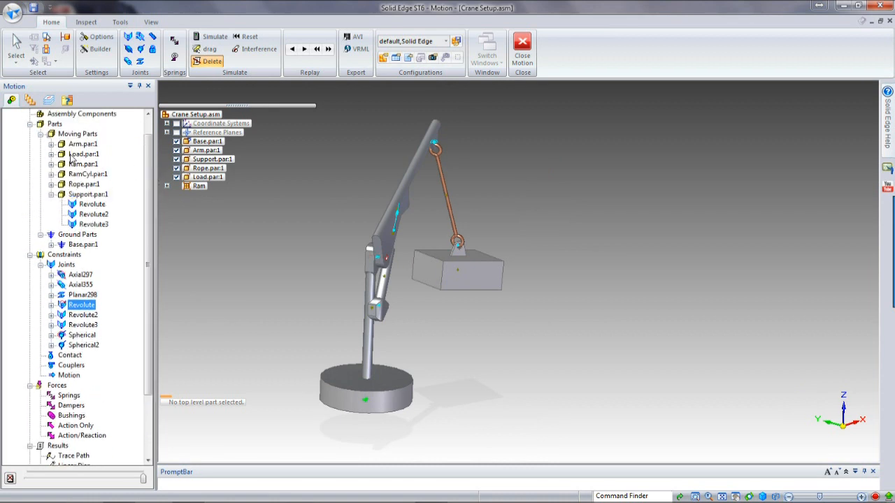
right_click(72, 155)
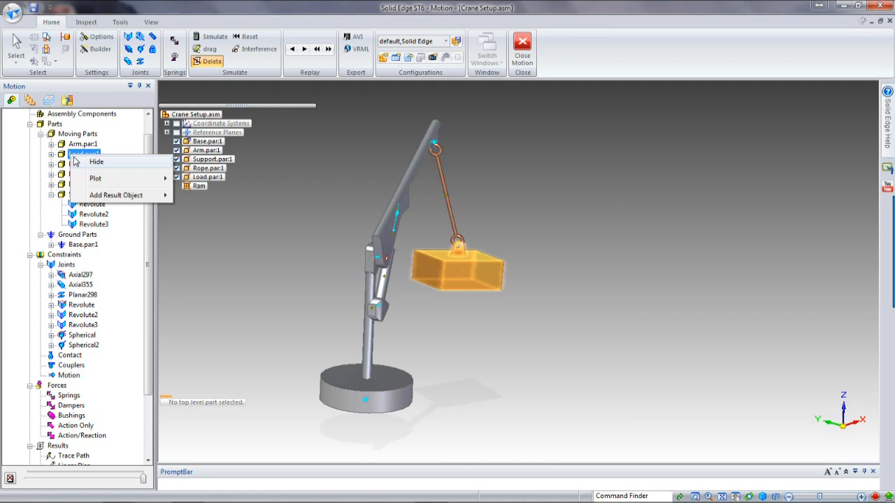
mouse_move(111, 183)
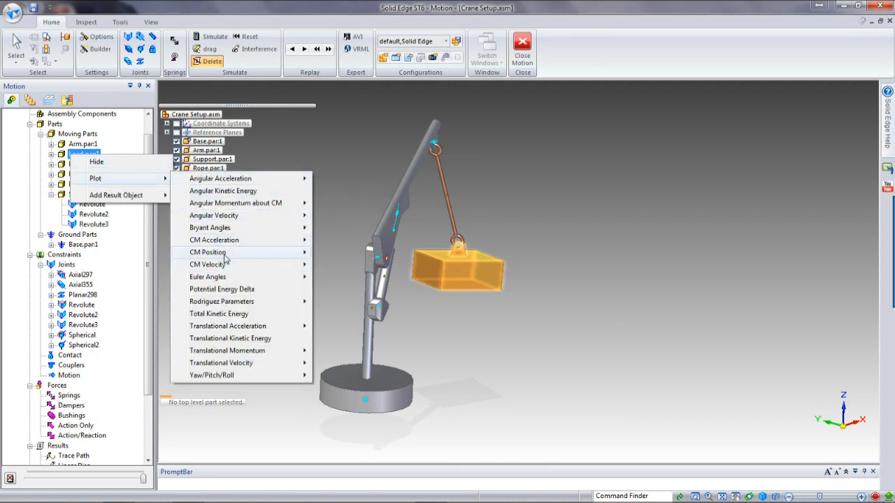
mouse_move(224, 260)
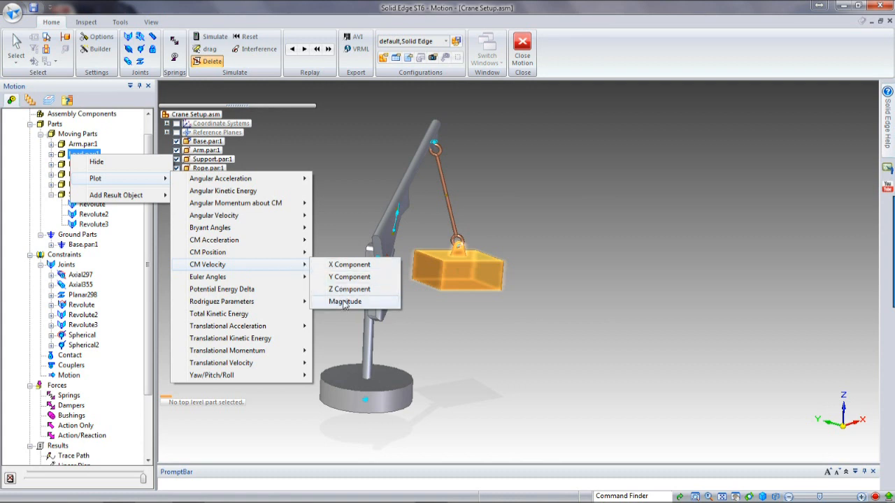
mouse_move(249, 241)
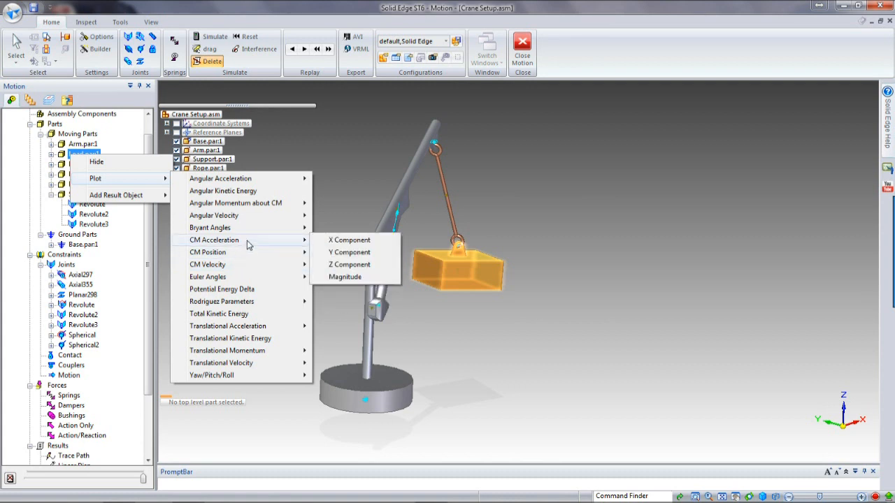
click(346, 278)
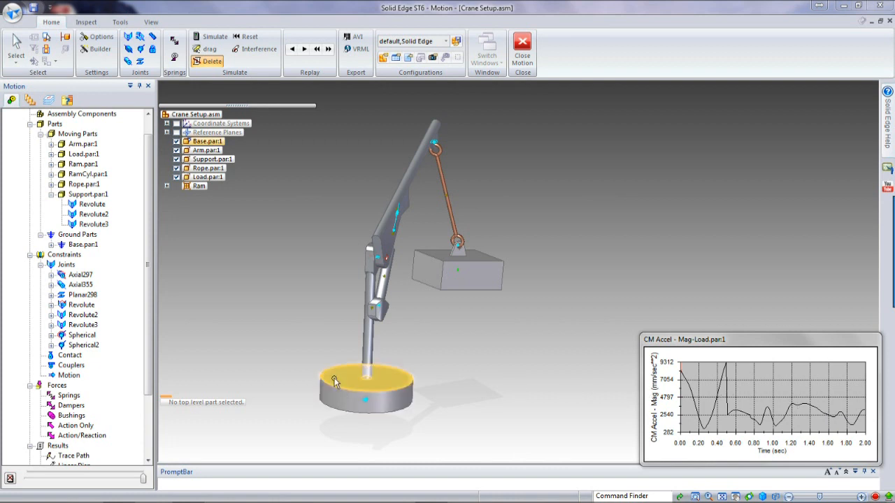
Step through the simulation frames to compare the crane's positions with the load's acceleration plot, stopping at about 1.4 seconds.
drag(144, 481, 40, 488)
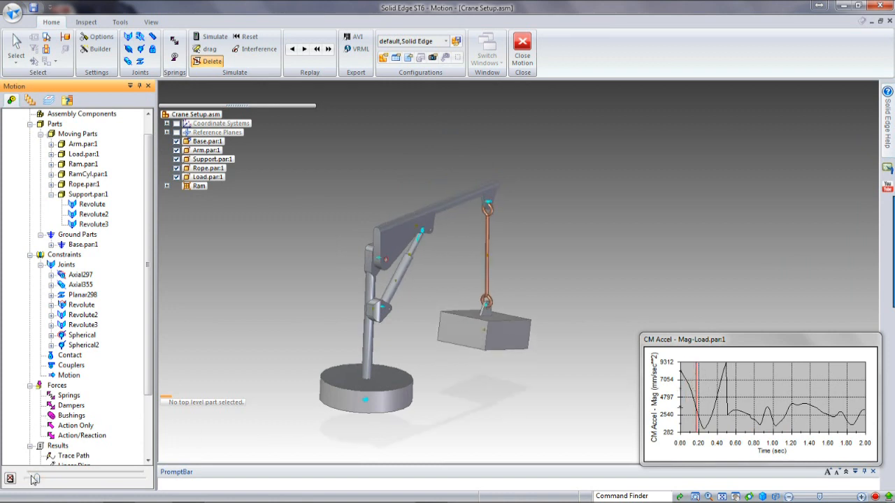
drag(38, 482, 55, 488)
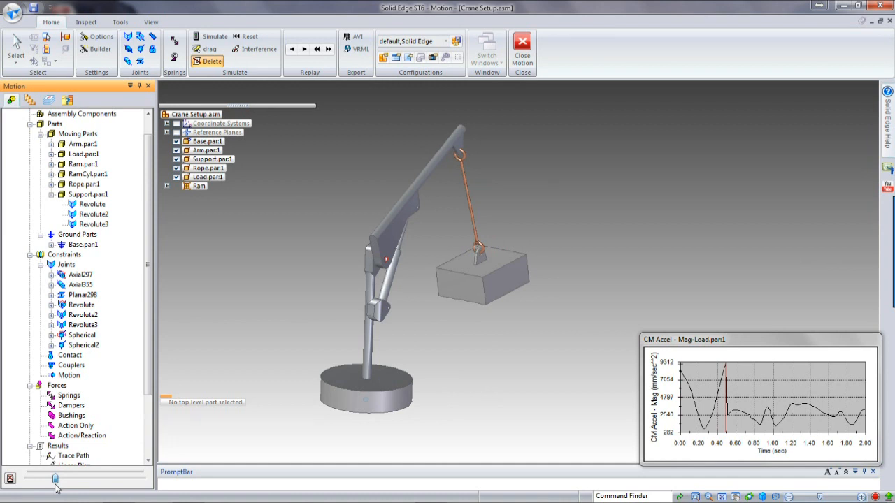
drag(56, 488, 110, 499)
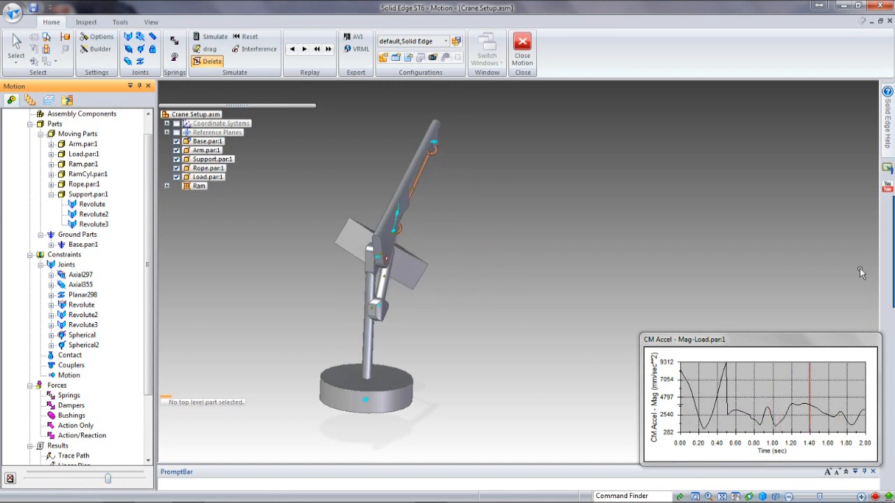
click(796, 341)
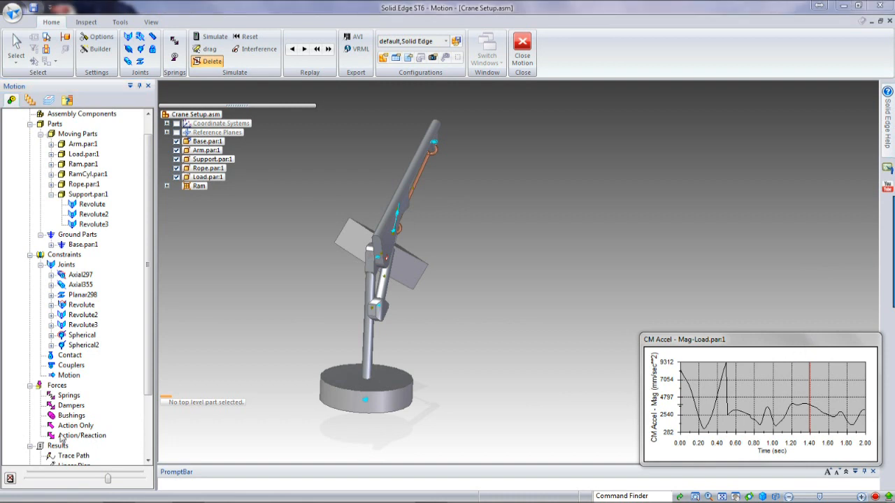
Hide the load's acceleration magnitude plot from among the XY plot results.
drag(147, 370, 130, 464)
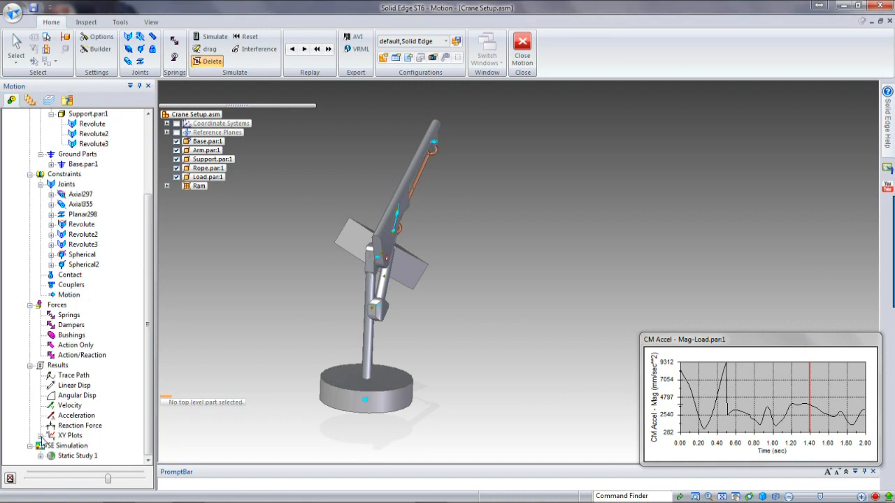
click(41, 437)
right_click(112, 446)
click(133, 395)
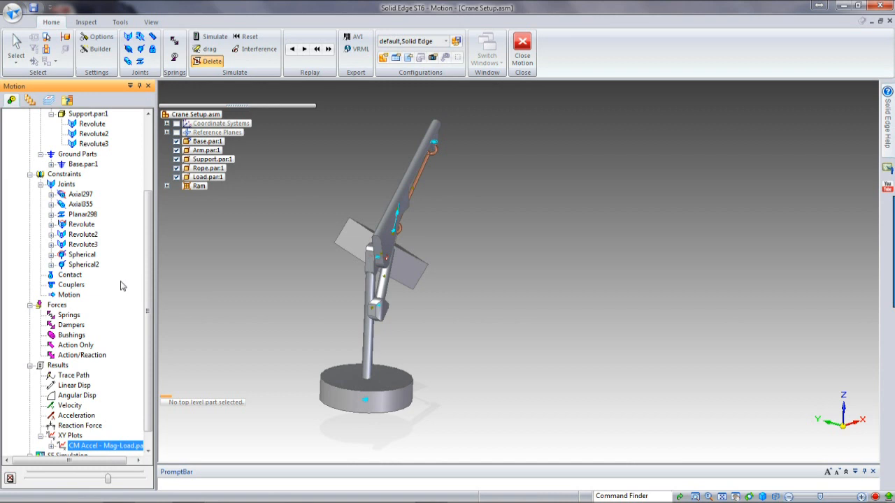
Plot the Z moment of the rotary motion generator on the Revolute joint between Support.par:1 and Base.par:1.
click(51, 225)
right_click(85, 225)
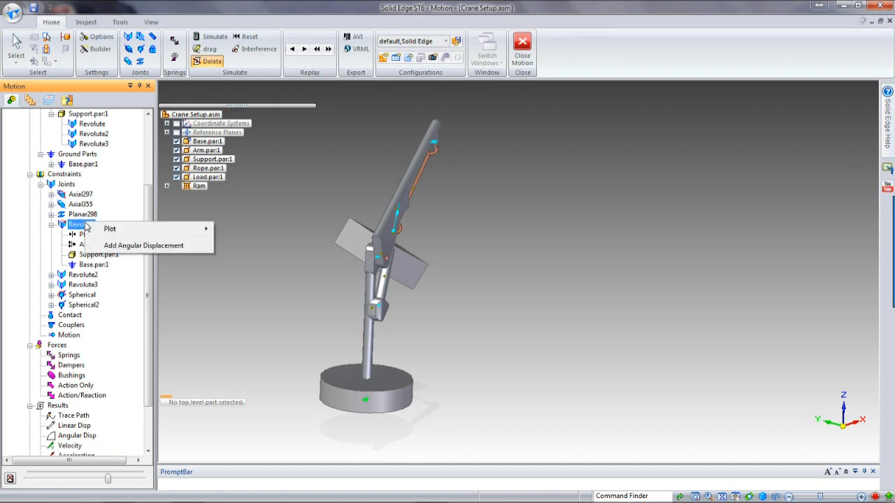
mouse_move(128, 234)
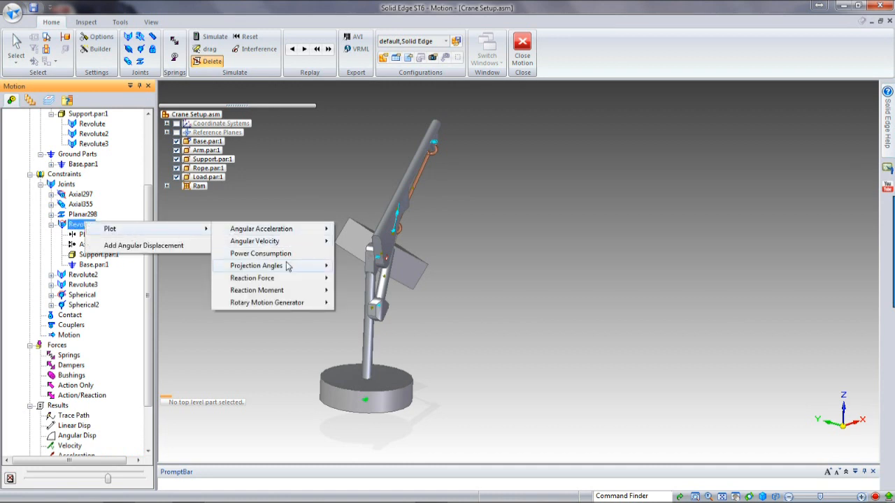
mouse_move(286, 308)
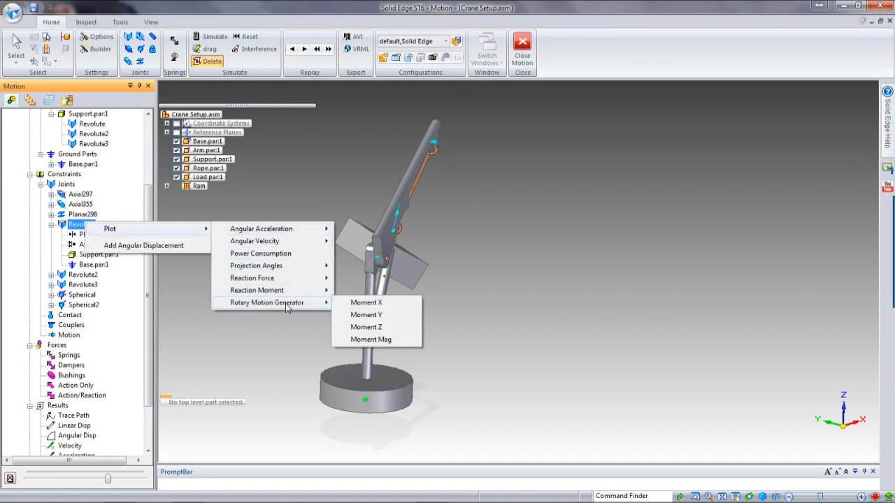
click(382, 329)
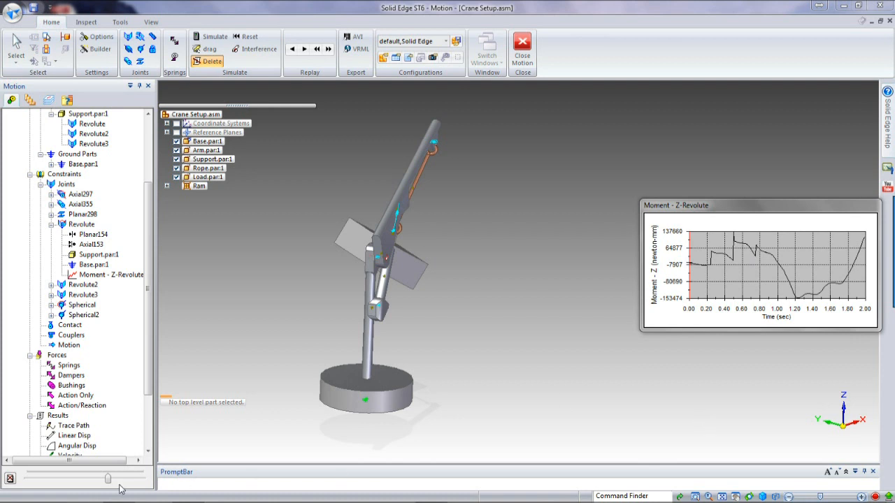
Step through the simulation frames against the Z moment plot, from about 0.5 seconds to the lowest moment at about 1.2 seconds.
mouse_move(107, 479)
mouse_down()
mouse_move(28, 495)
mouse_move(58, 502)
mouse_up()
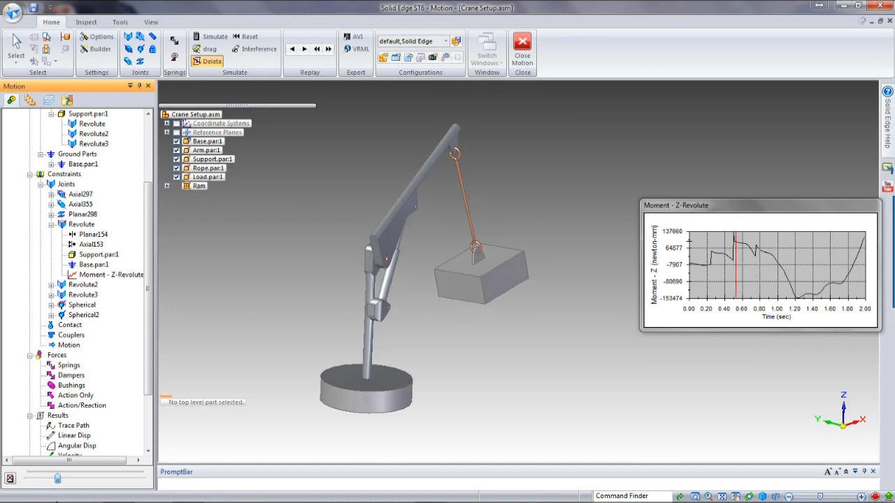
drag(58, 502, 53, 502)
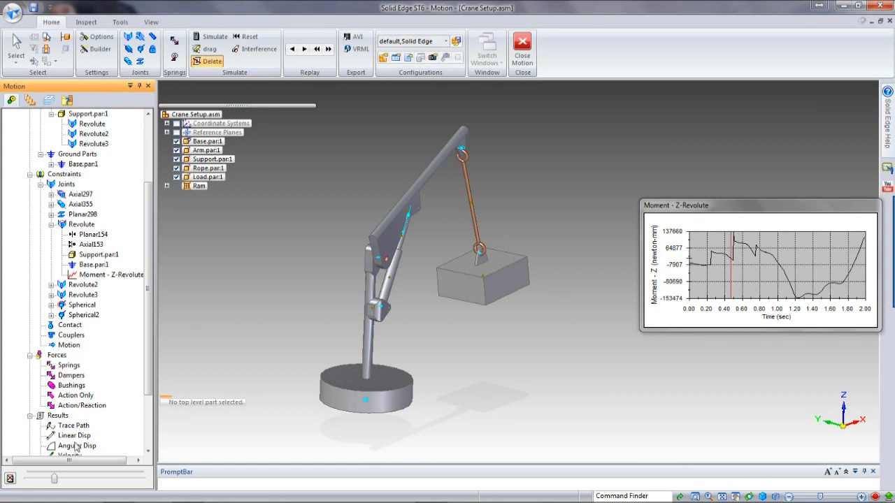
drag(54, 478, 99, 500)
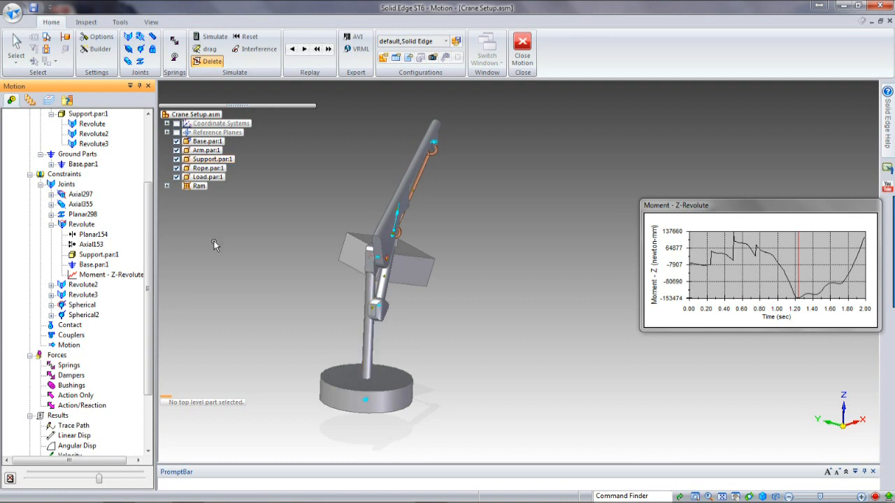
Add the motion loads of Arm.par:1 to Static Study 1.
drag(149, 203, 149, 253)
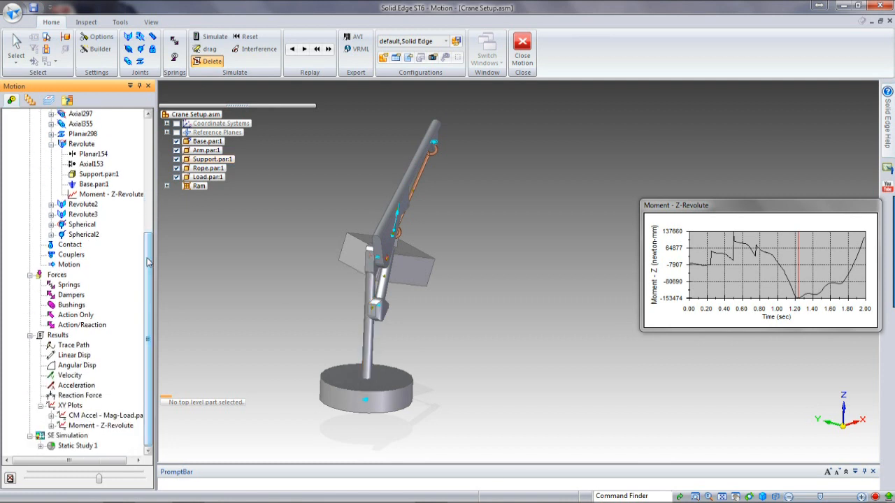
click(40, 446)
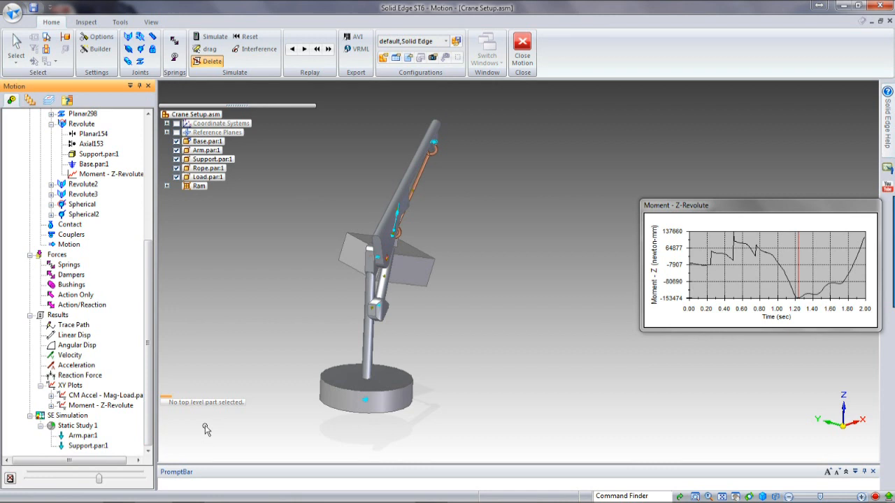
right_click(83, 437)
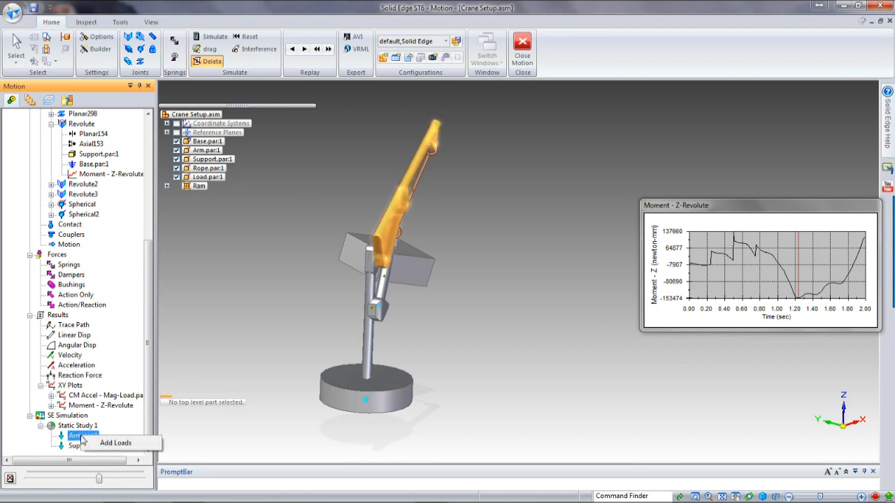
click(115, 443)
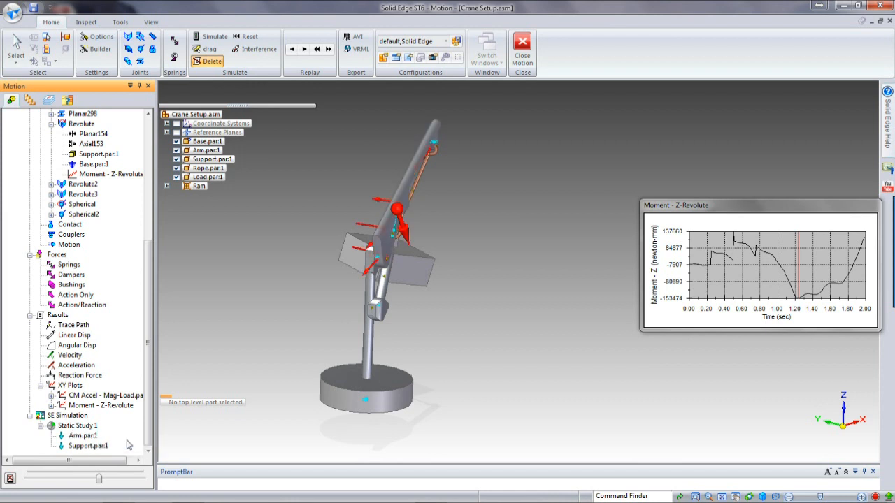
Add the motion loads of Support.par:1 to Static Study 1, keeping the existing loads, and close the Motion environment.
right_click(86, 449)
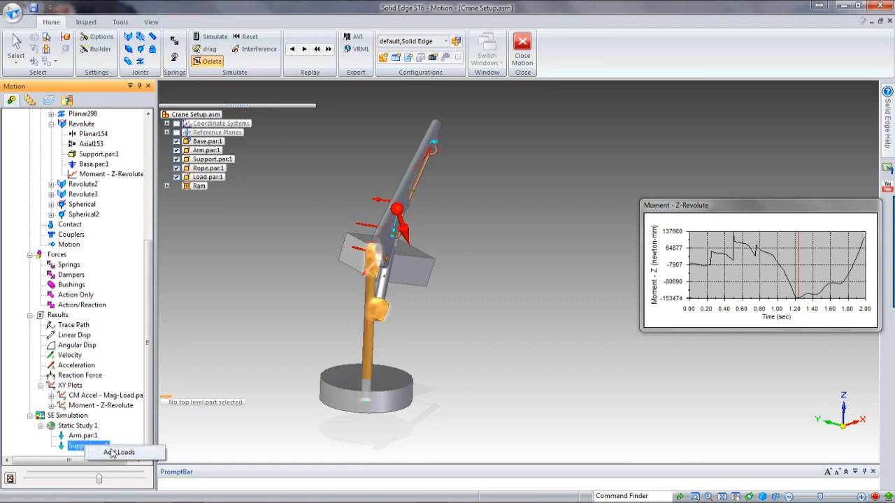
click(123, 454)
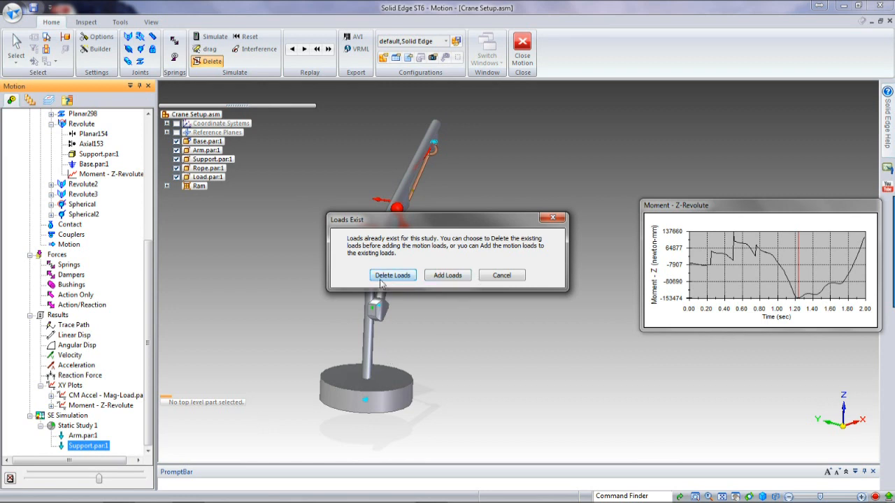
click(458, 276)
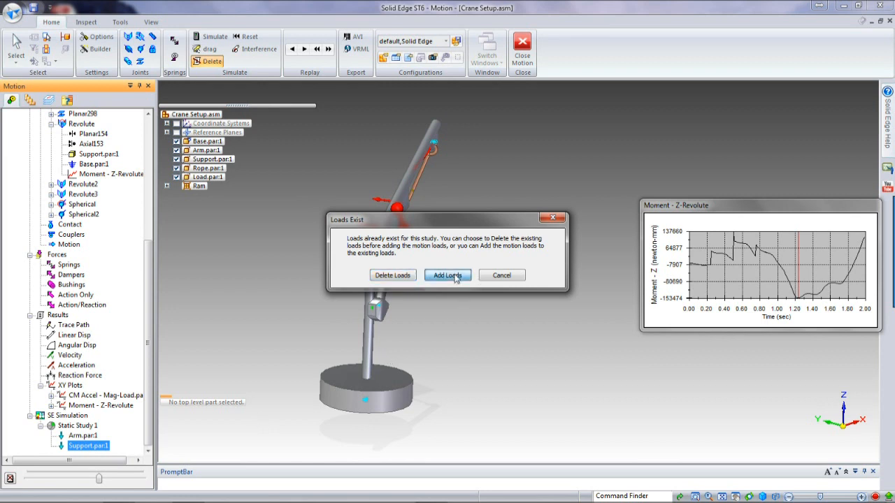
click(526, 53)
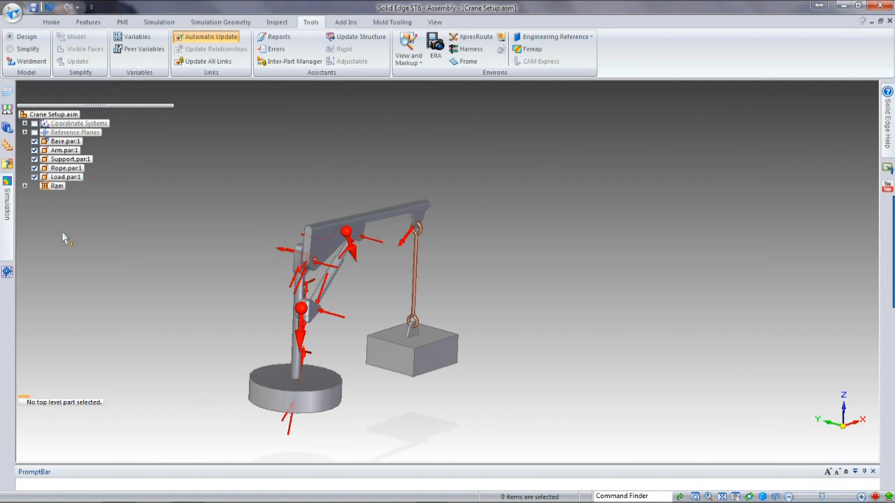
Examine where the transferred loads Torque 1, Force 1, Force 2 and Force 3 of Static Study 1 act on the crane.
click(10, 210)
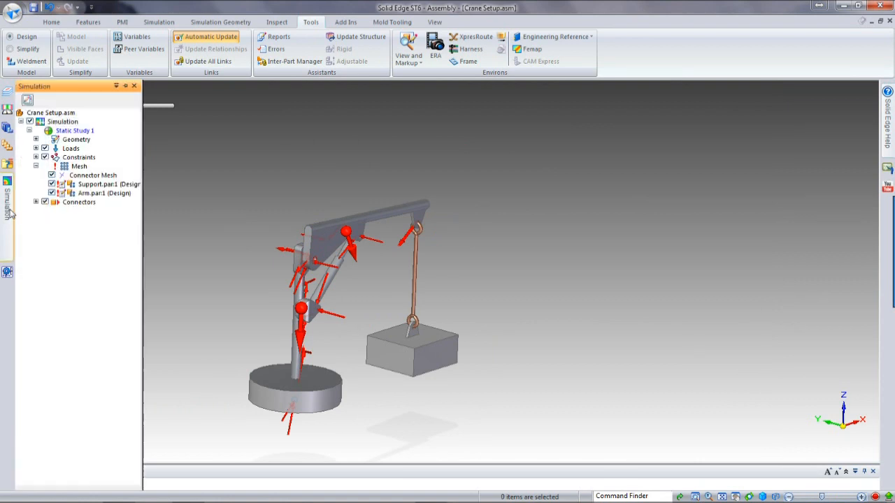
click(35, 148)
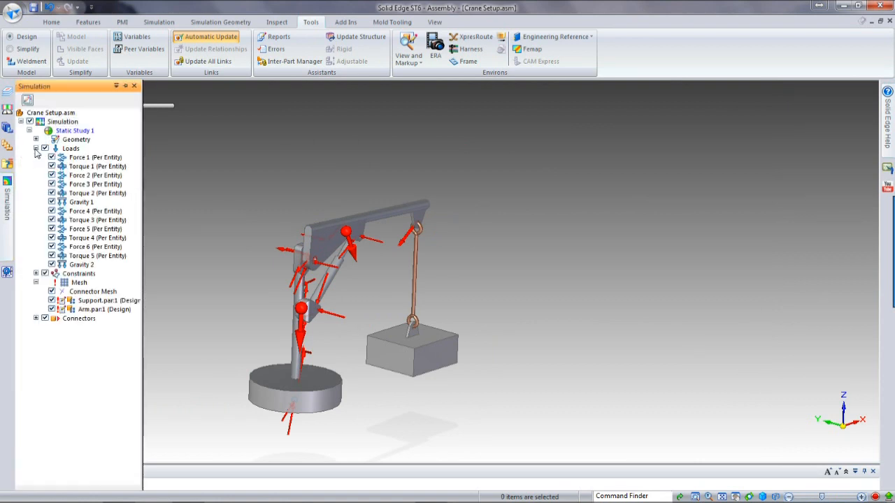
click(91, 166)
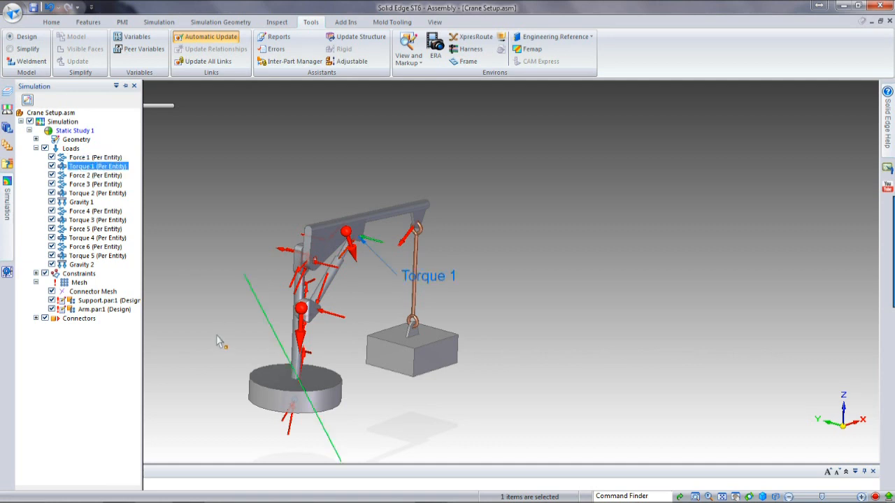
scroll(220, 328, up, 3)
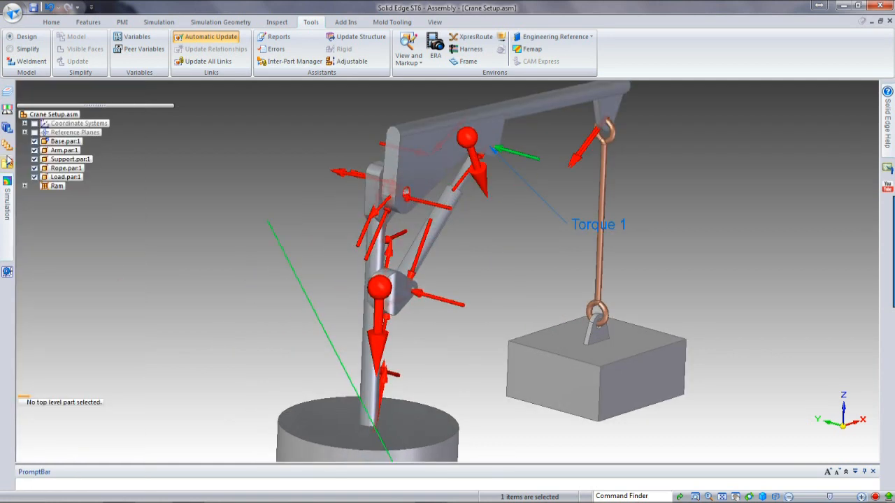
mouse_move(7, 194)
click(88, 175)
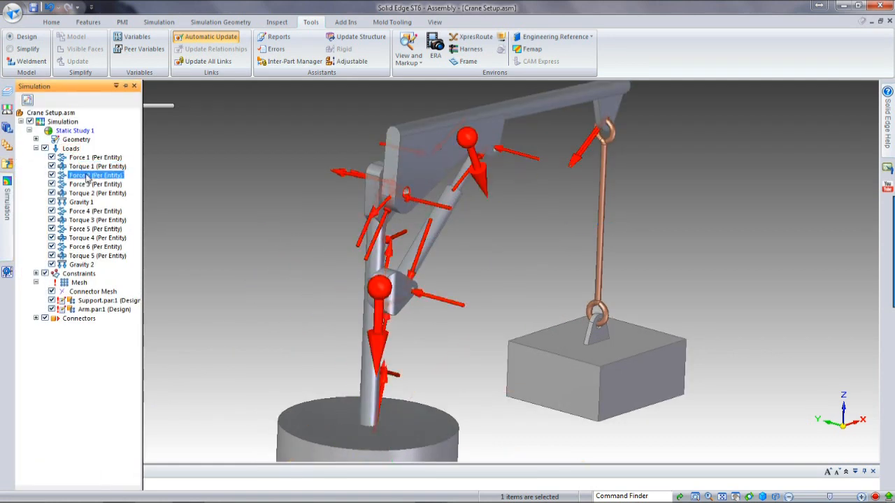
click(87, 184)
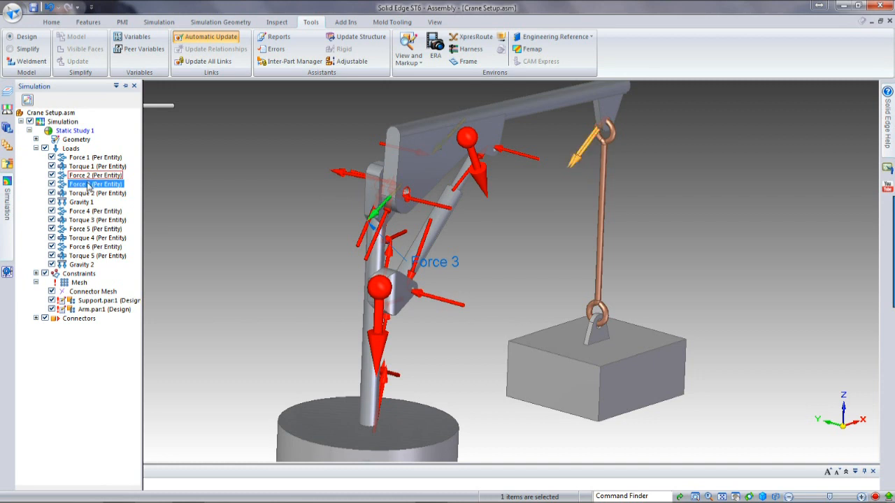
click(89, 175)
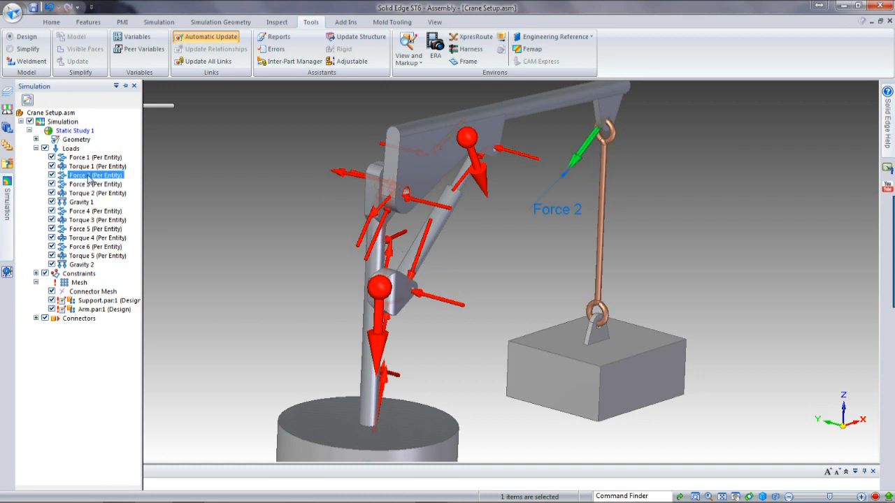
click(89, 165)
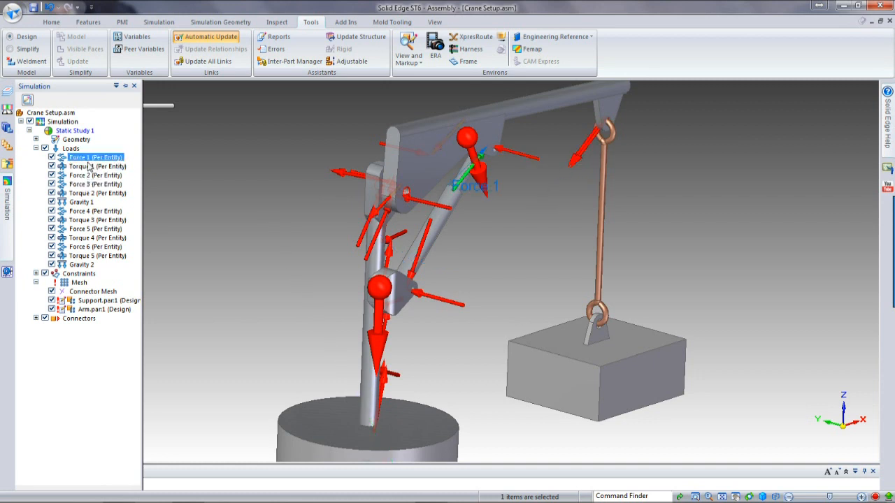
click(89, 177)
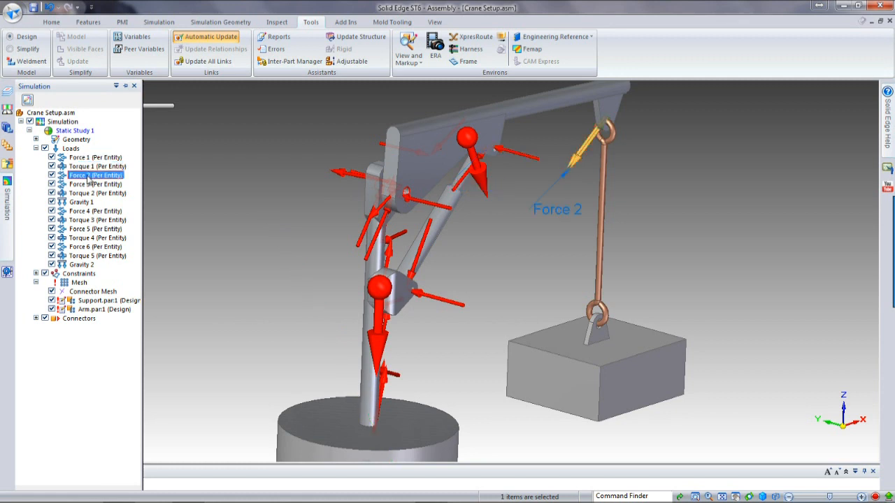
click(91, 185)
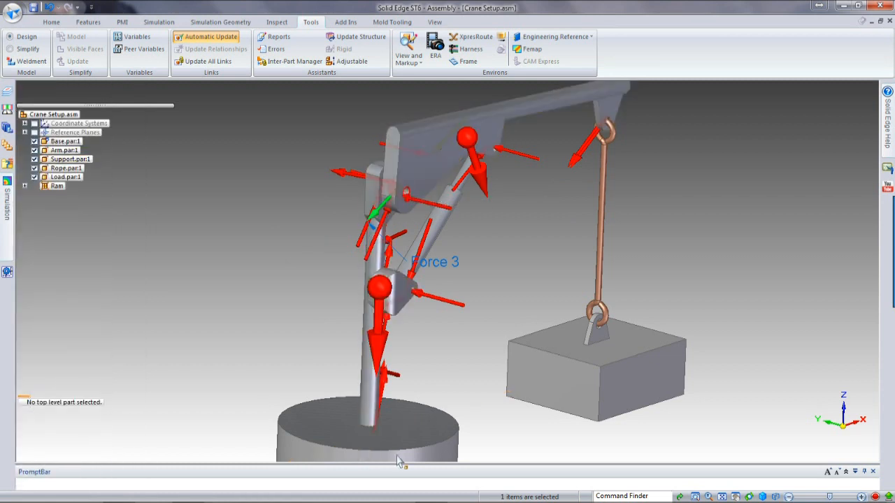
Delete Force 3 and Torque 2 from the loads of Static Study 1.
mouse_move(7, 199)
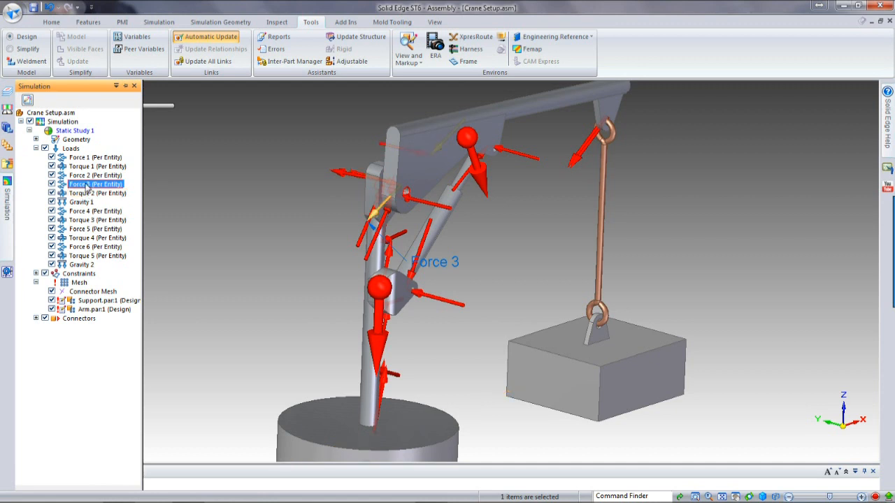
right_click(87, 186)
click(114, 201)
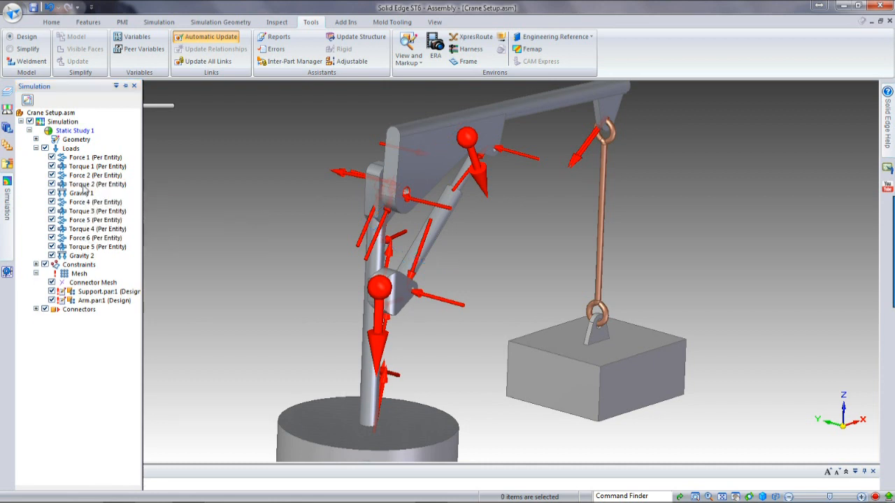
right_click(82, 186)
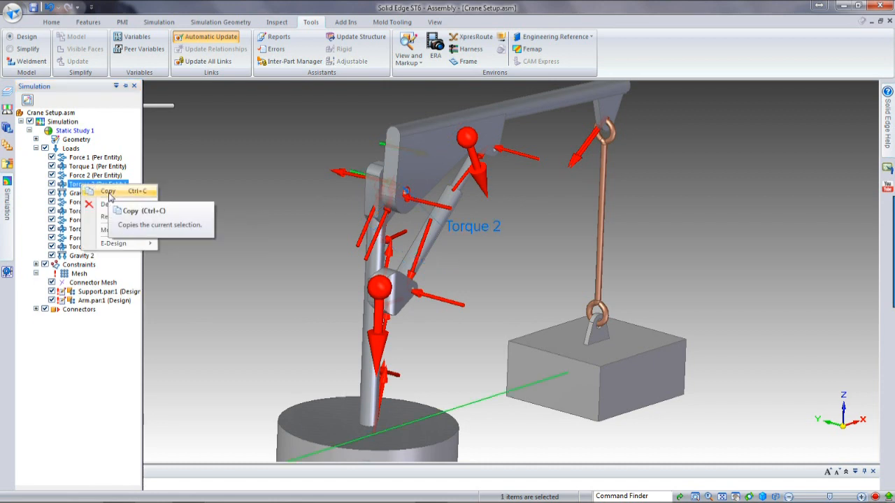
click(104, 190)
key(Delete)
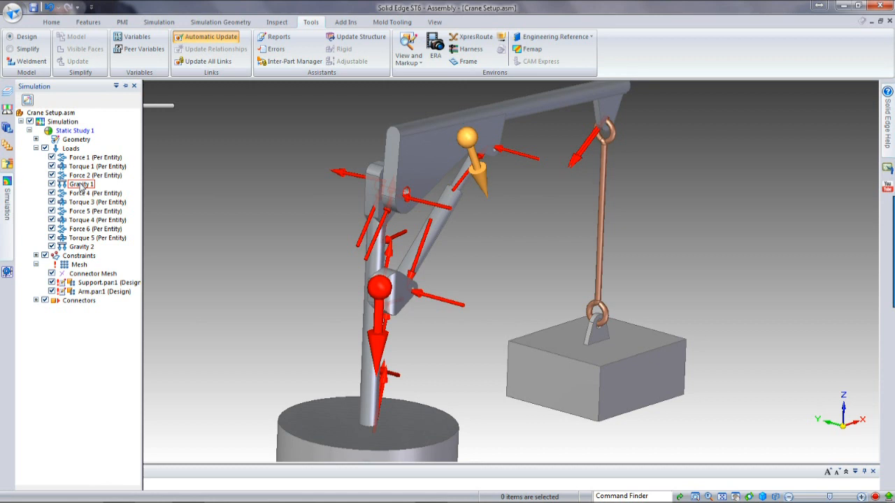
Delete Force 4, Torque 3, Force 5 and Torque 4 together from the loads of Static Study 1.
click(83, 195)
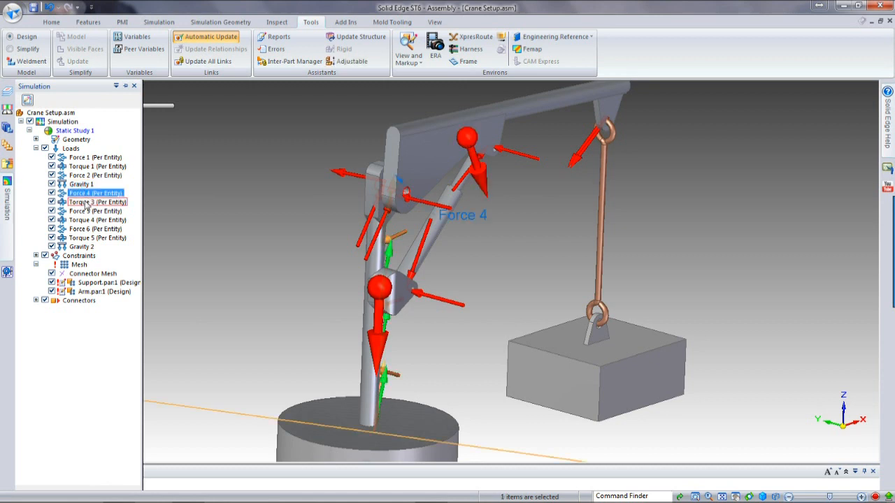
ctrl+click(86, 202)
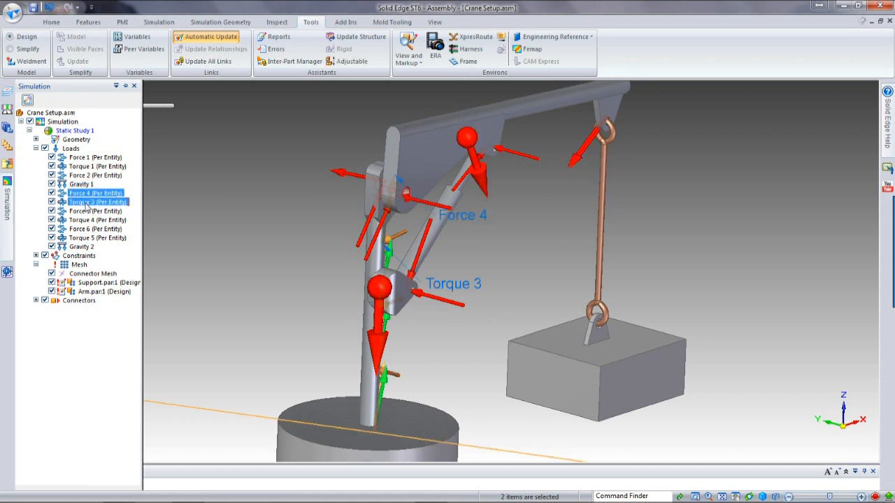
ctrl+click(85, 211)
ctrl+click(83, 221)
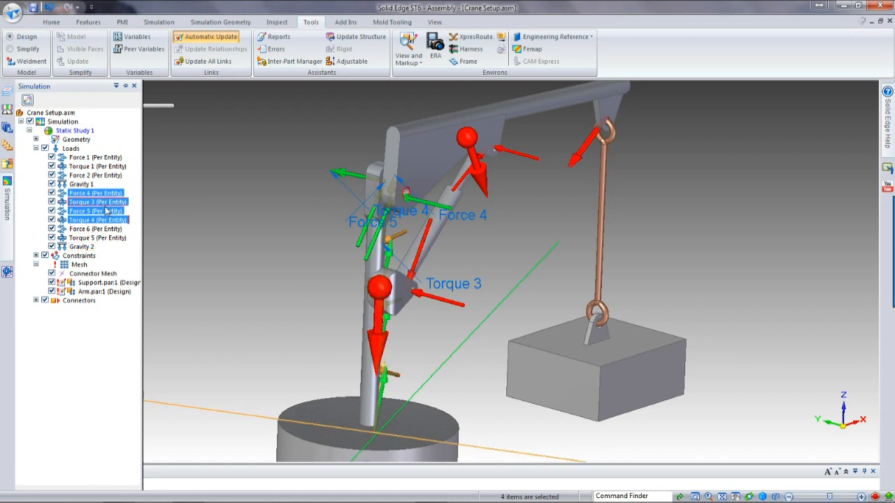
key(Delete)
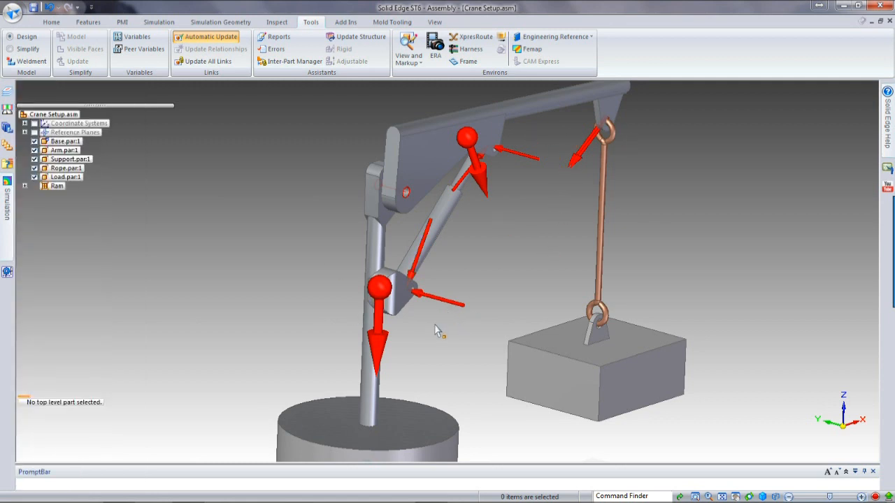
Highlight Bolt Connection 1 among the study's connectors to check it, and solve Static Study 1.
mouse_move(11, 219)
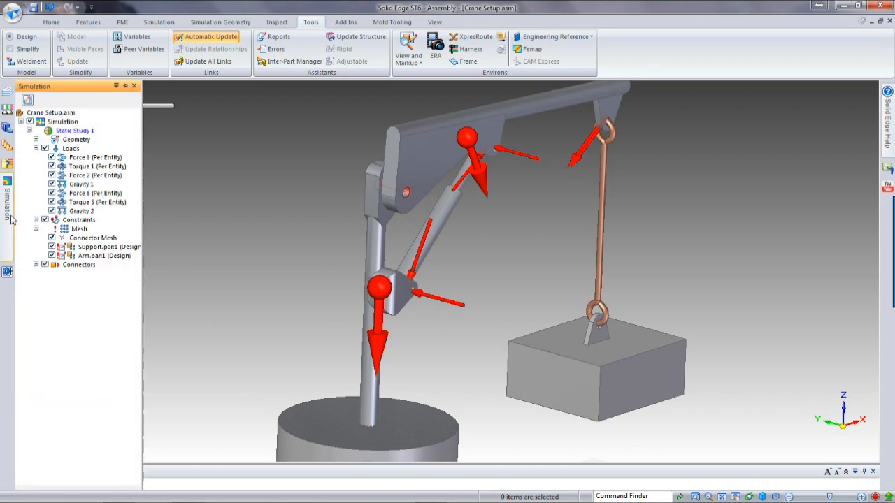
click(36, 228)
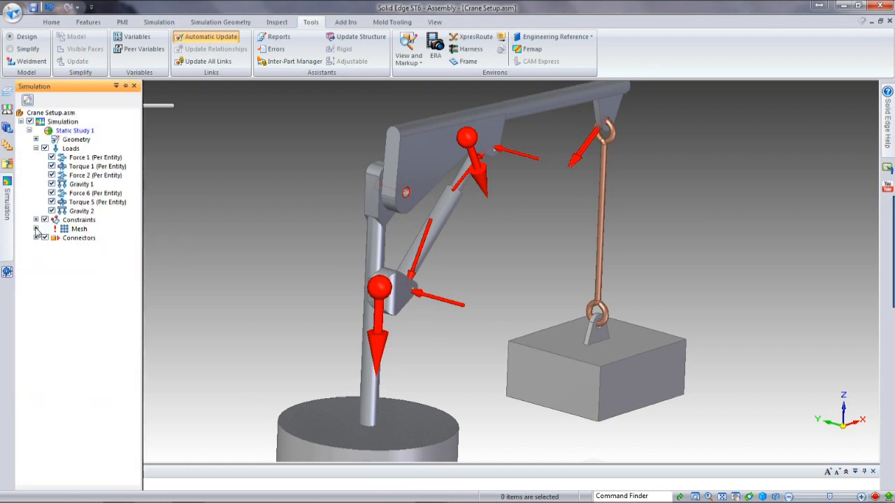
click(35, 229)
click(35, 264)
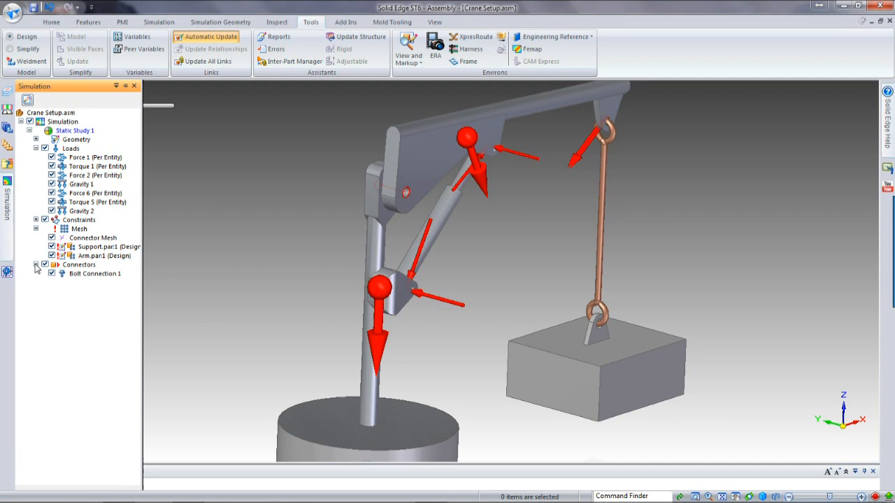
click(92, 275)
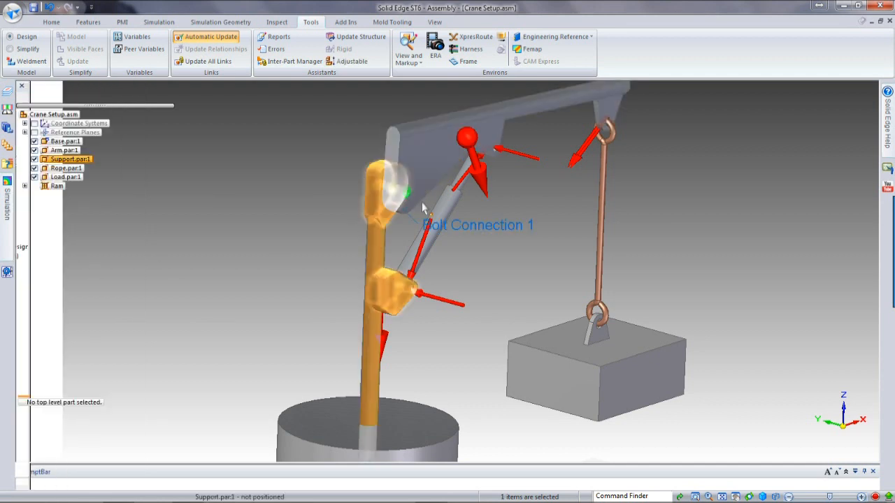
click(329, 169)
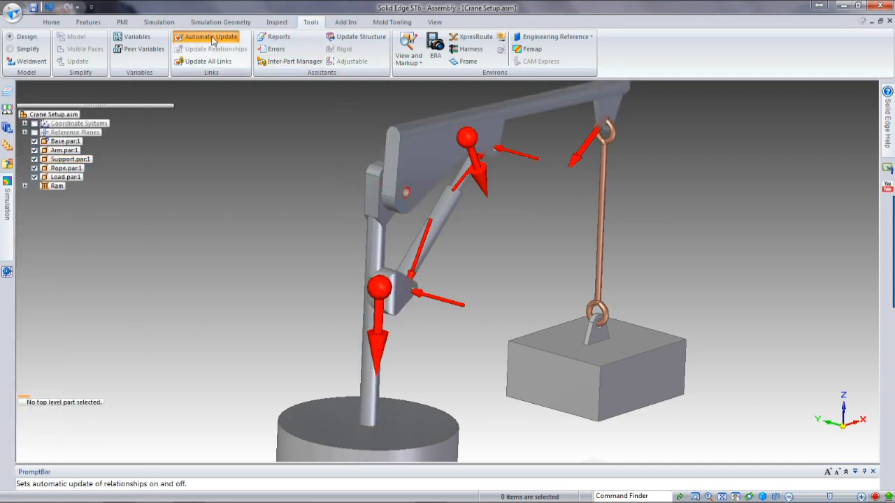
click(159, 22)
click(794, 49)
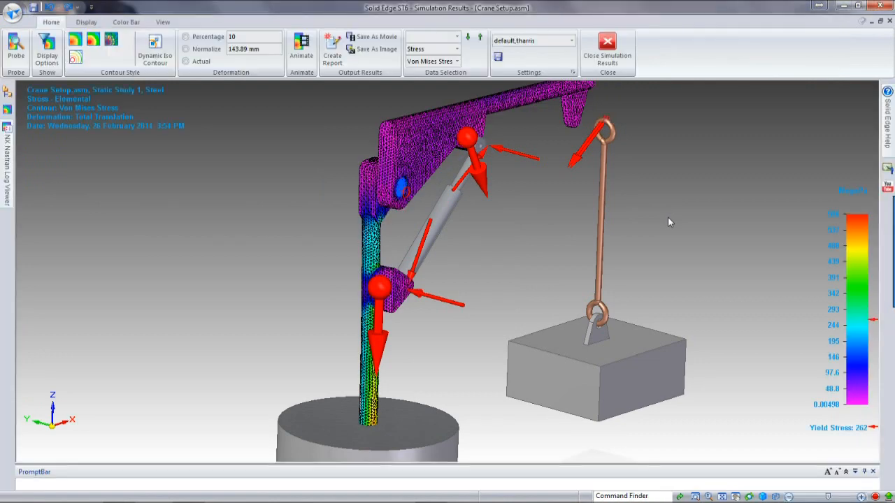
Hide the Base, Rope, Load, RamCyl and Ram parts so that only the arm and support remain displayed.
click(7, 91)
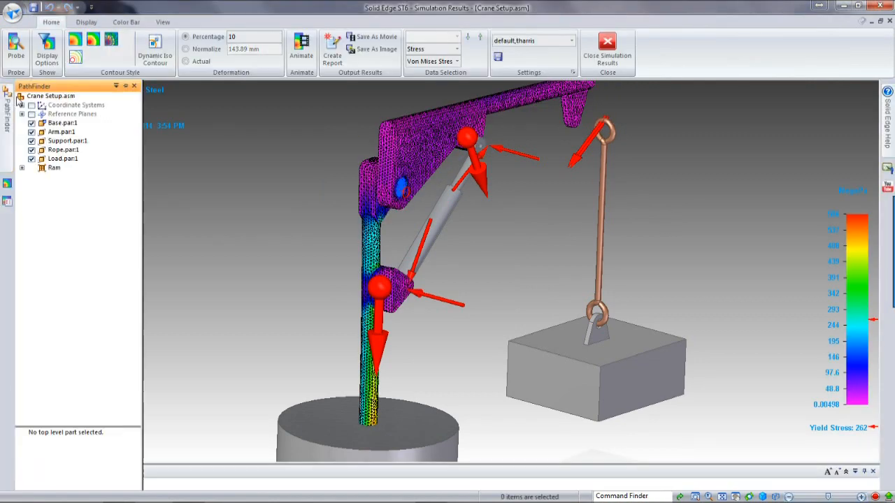
click(31, 123)
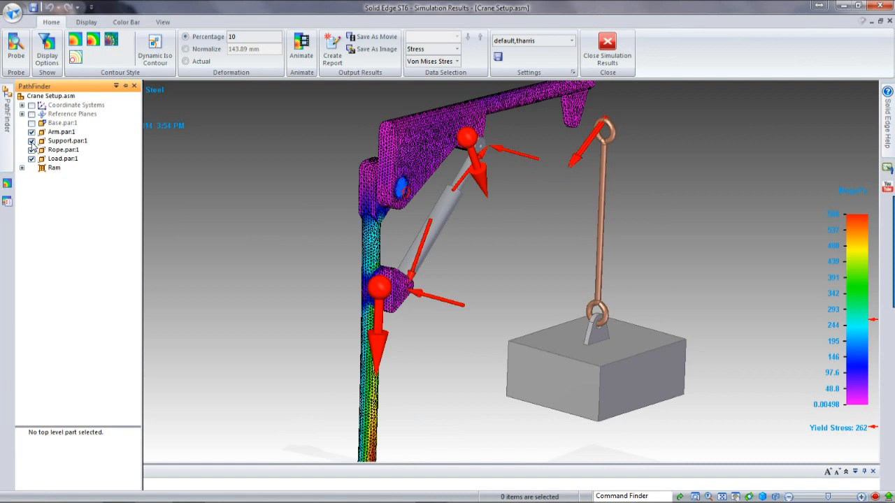
click(32, 149)
click(31, 159)
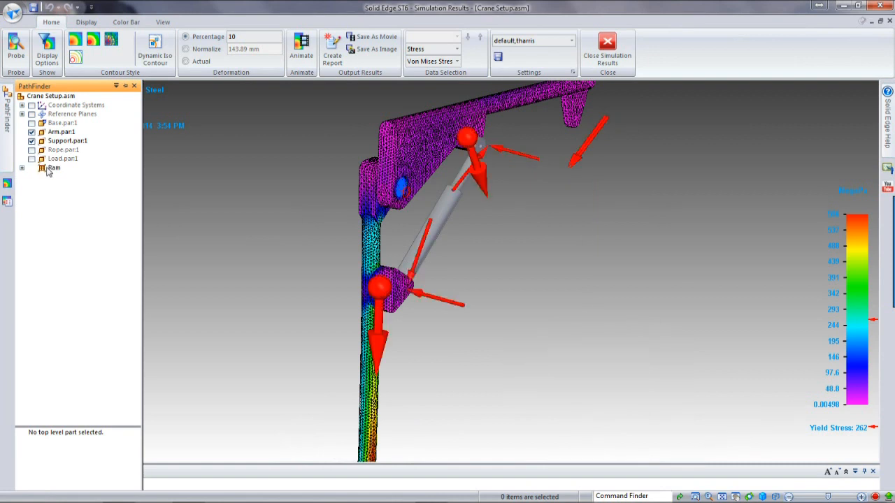
click(22, 168)
click(42, 177)
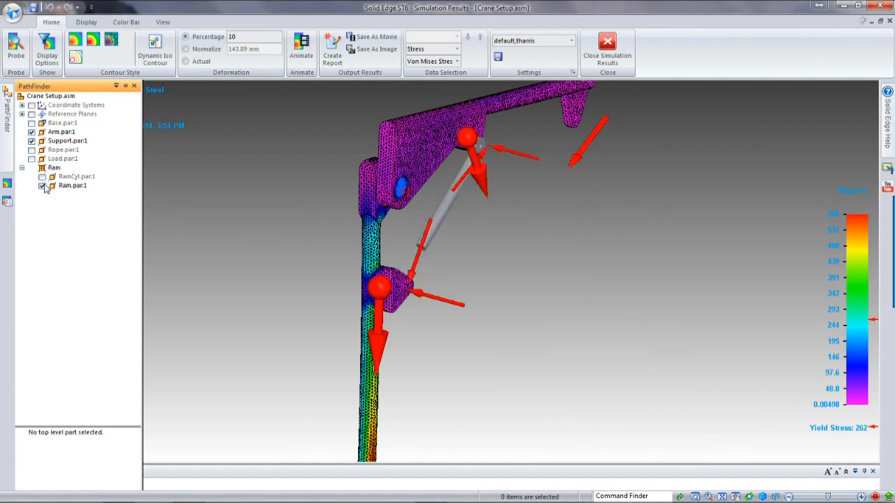
click(42, 186)
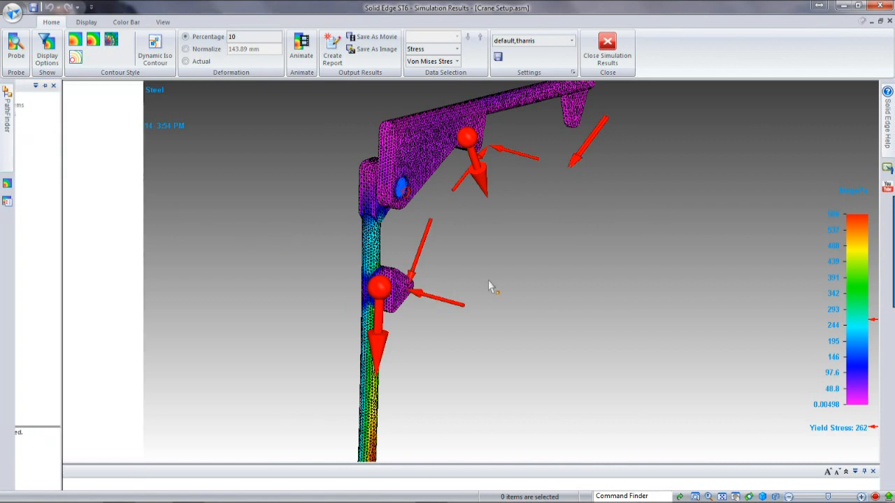
Display the deformation at actual scale and hide all loads of Static Study 1 in the results view.
scroll(533, 282, down, 5)
middle_drag(533, 282, 291, 280)
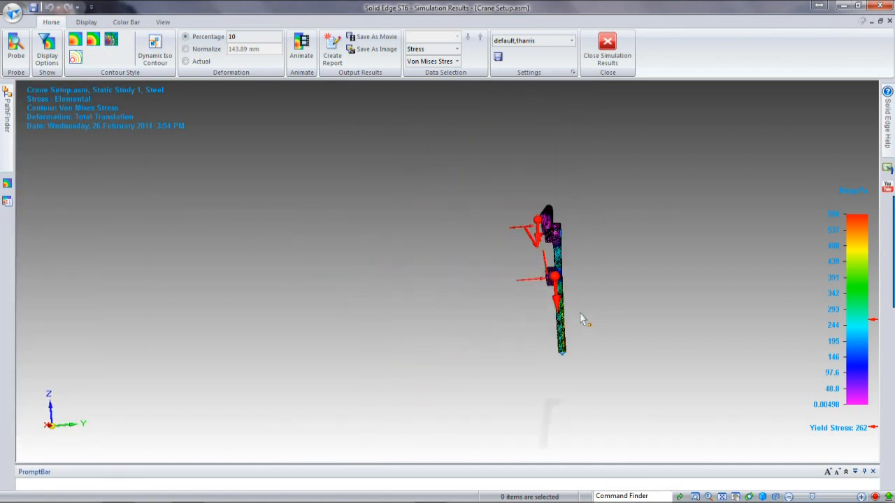
scroll(578, 319, up, 4)
scroll(552, 338, down, 1)
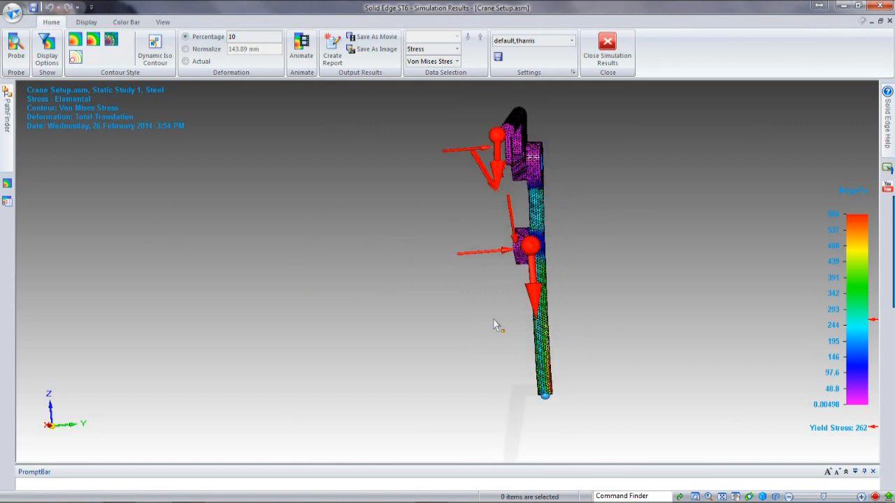
click(186, 61)
middle_drag(363, 176, 442, 179)
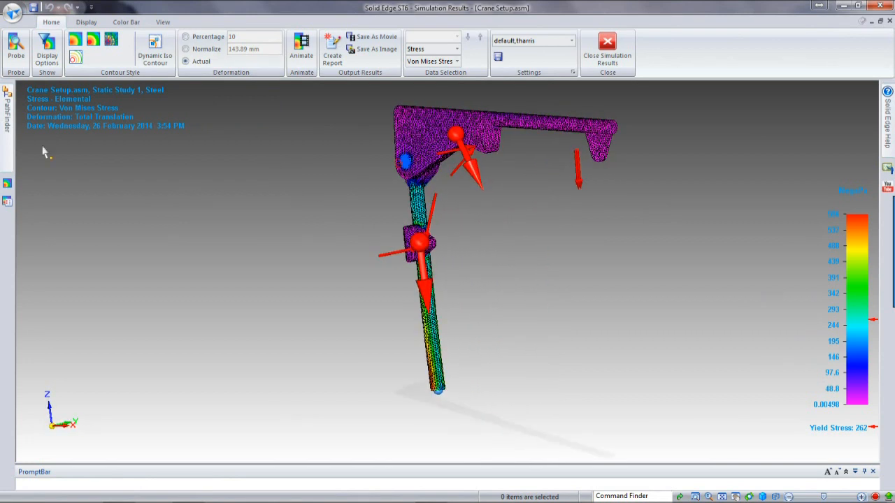
click(7, 185)
click(45, 148)
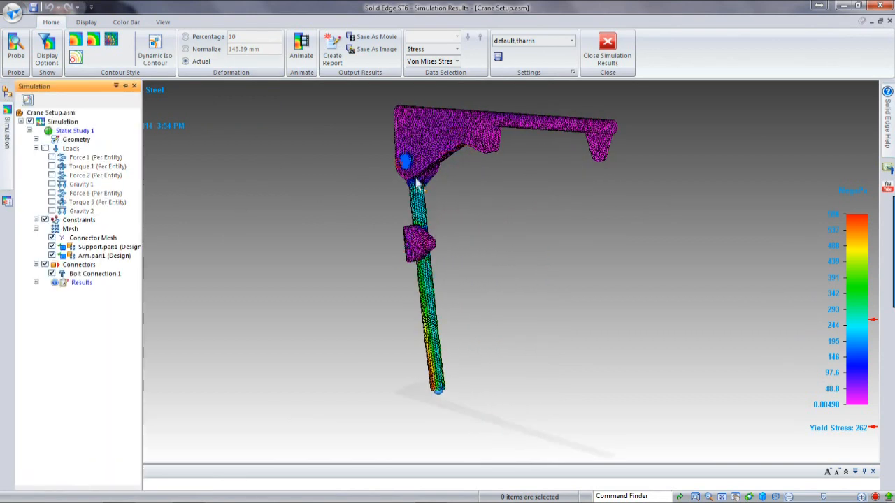
Play the animation of the stress results, view the crane's deformation from several sides, and close the animation.
click(301, 47)
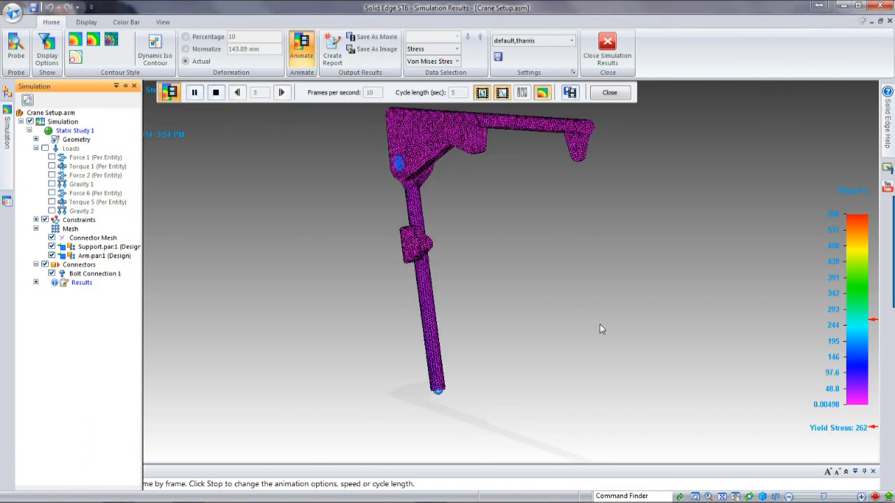
middle_drag(563, 278, 480, 265)
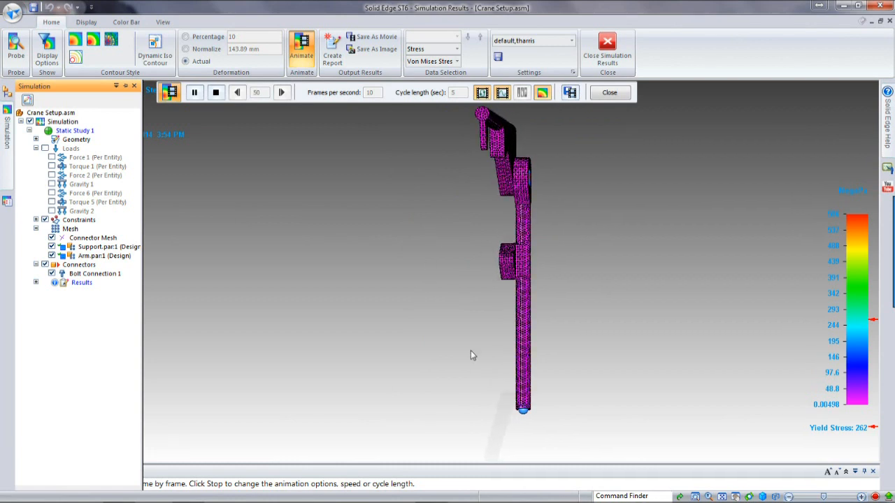
middle_drag(508, 353, 557, 369)
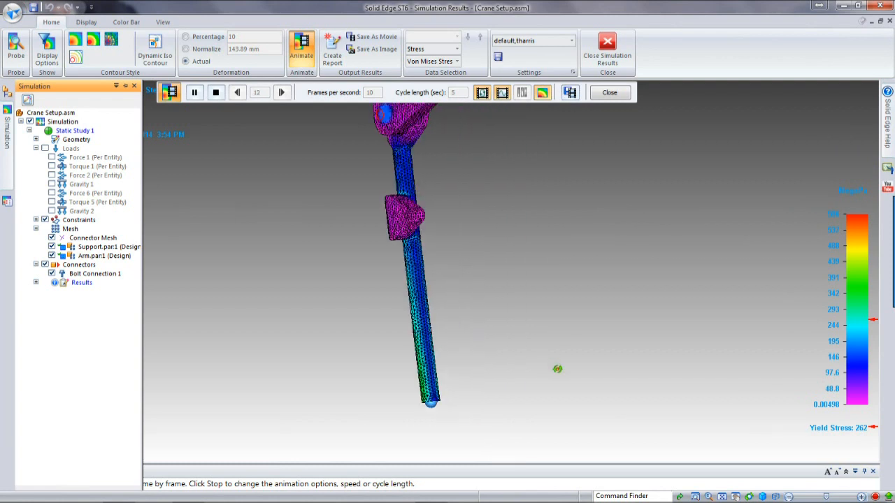
click(609, 92)
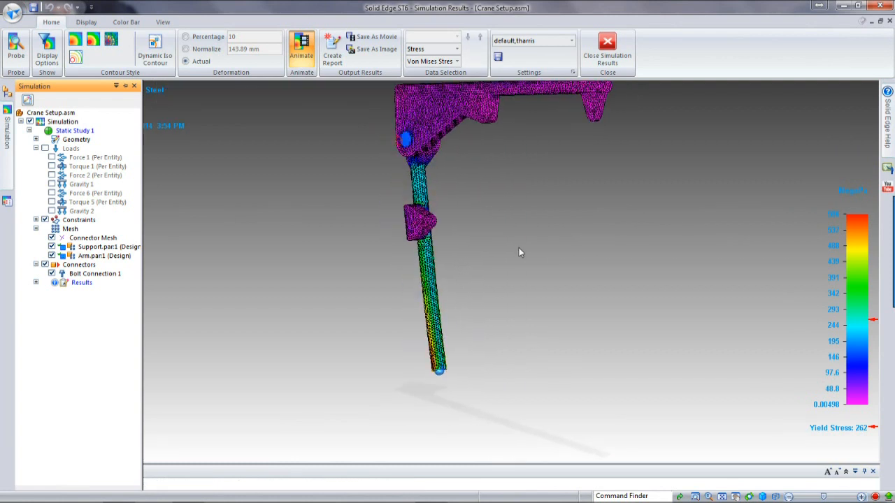
Examine the Von Mises stress at the lower end of the support and close the simulation results.
scroll(420, 368, up, 5)
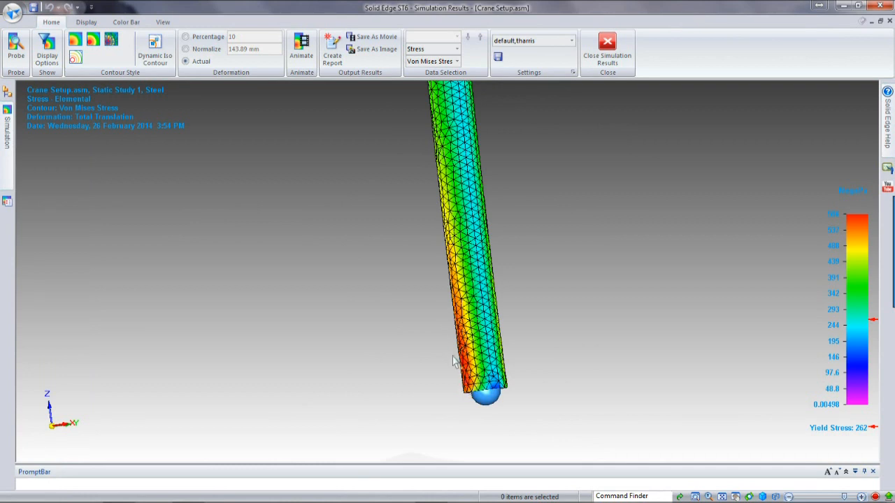
scroll(446, 385, down, 5)
middle_drag(446, 385, 627, 384)
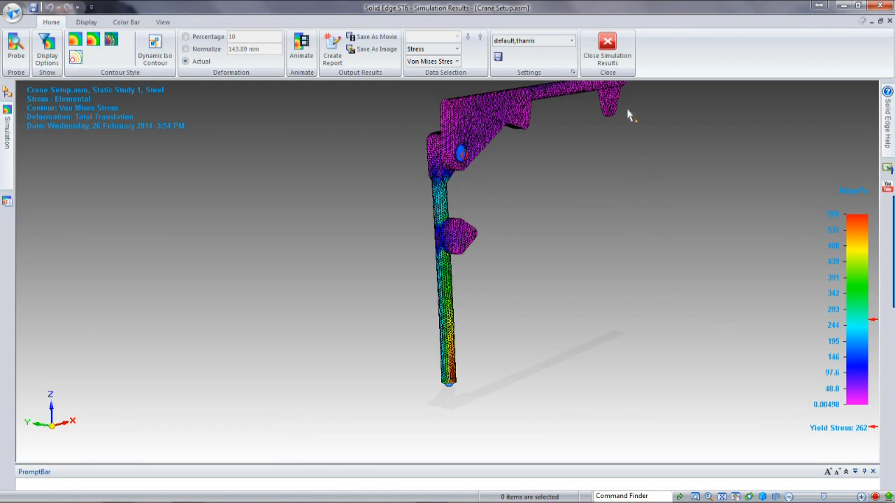
click(607, 47)
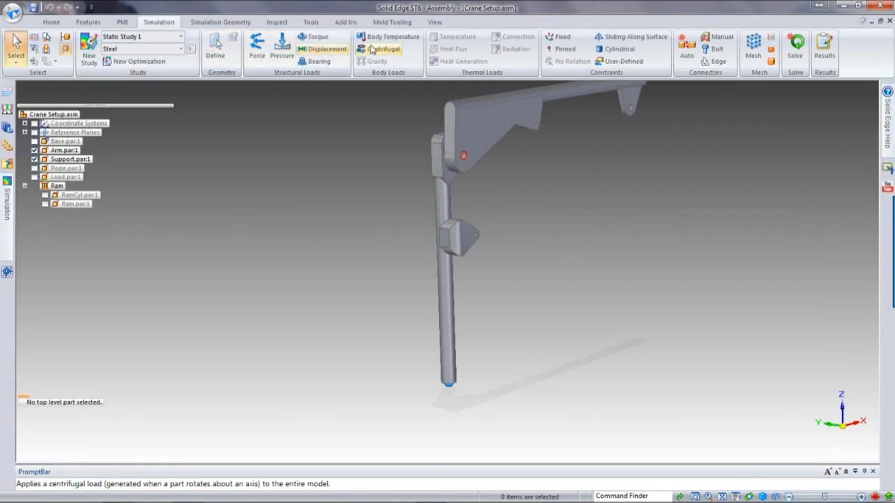
Open the Motion environment without deleting the results on entry, and delete the motion simulation results there.
click(310, 22)
click(501, 36)
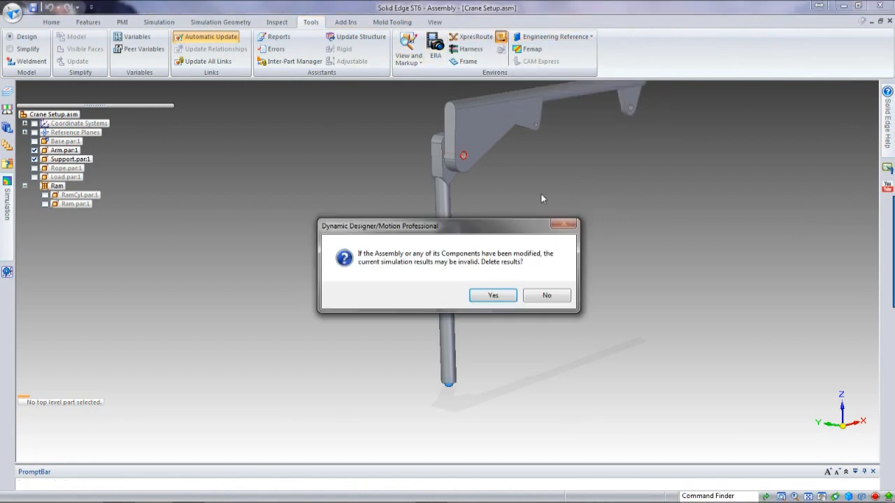
click(545, 295)
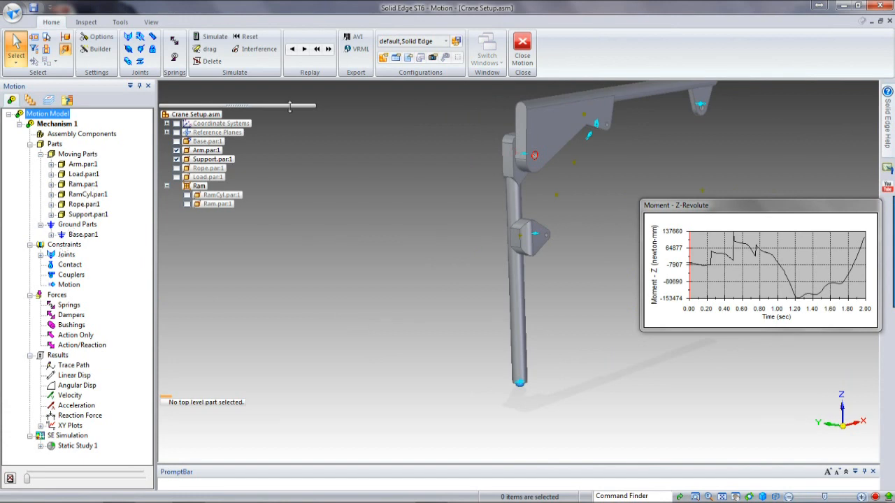
click(209, 61)
click(464, 282)
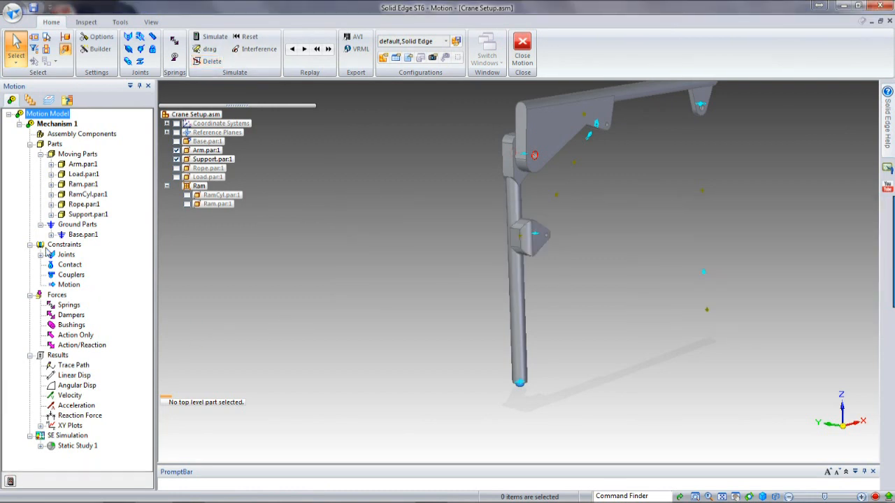
Review the motion settings of the Revolute joint between support and base, cancel without changes, and close Motion.
click(40, 254)
click(77, 295)
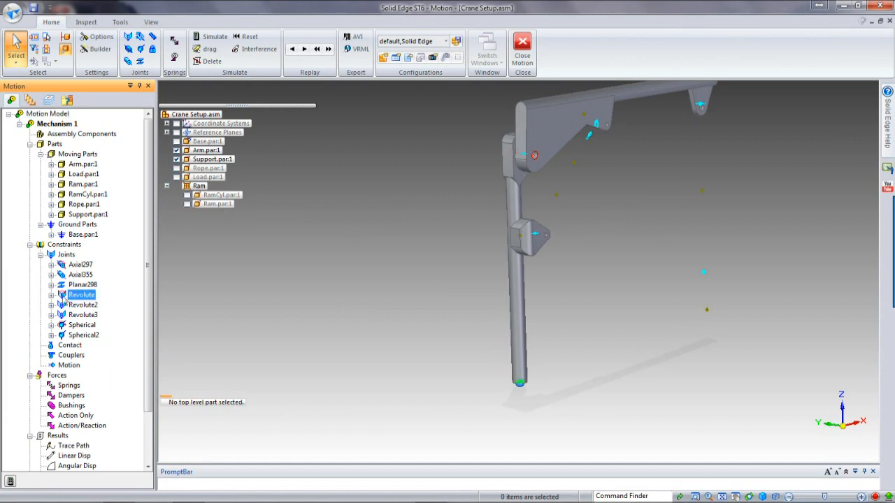
click(51, 295)
right_click(83, 295)
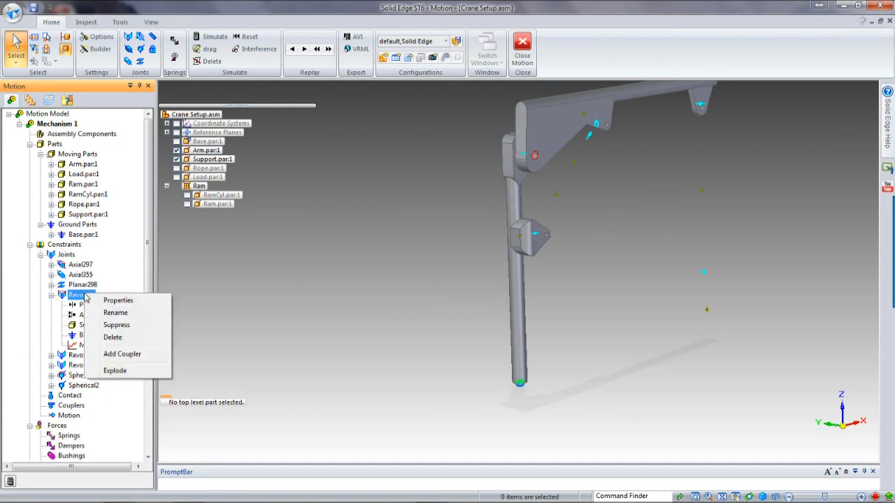
click(131, 302)
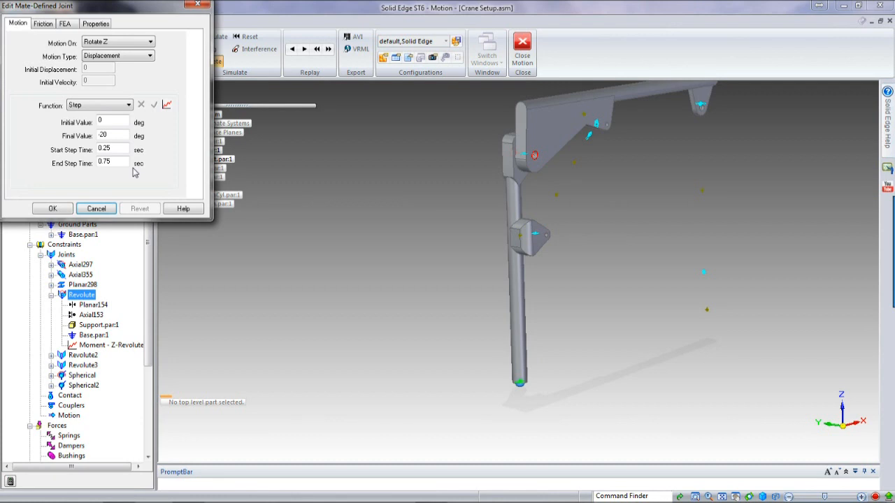
click(96, 208)
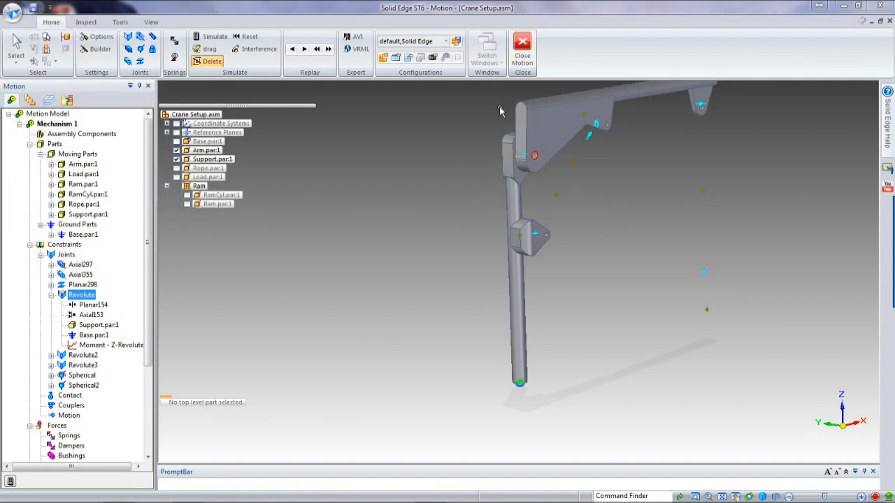
click(524, 47)
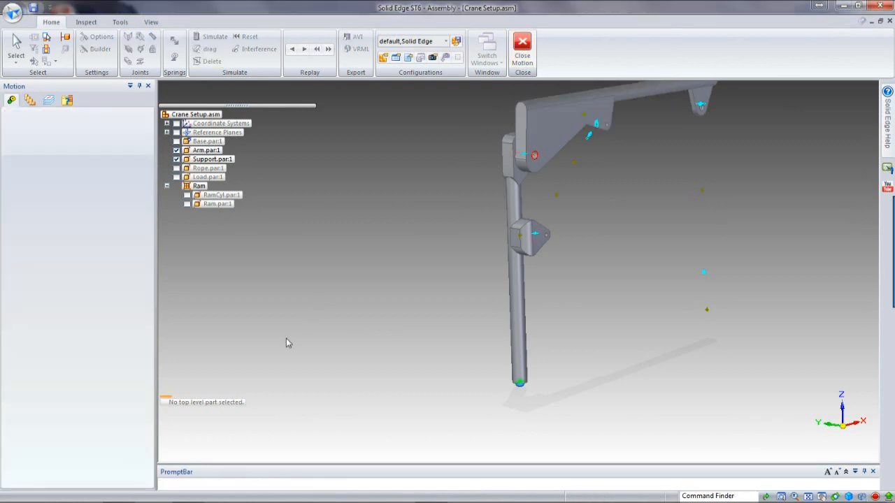